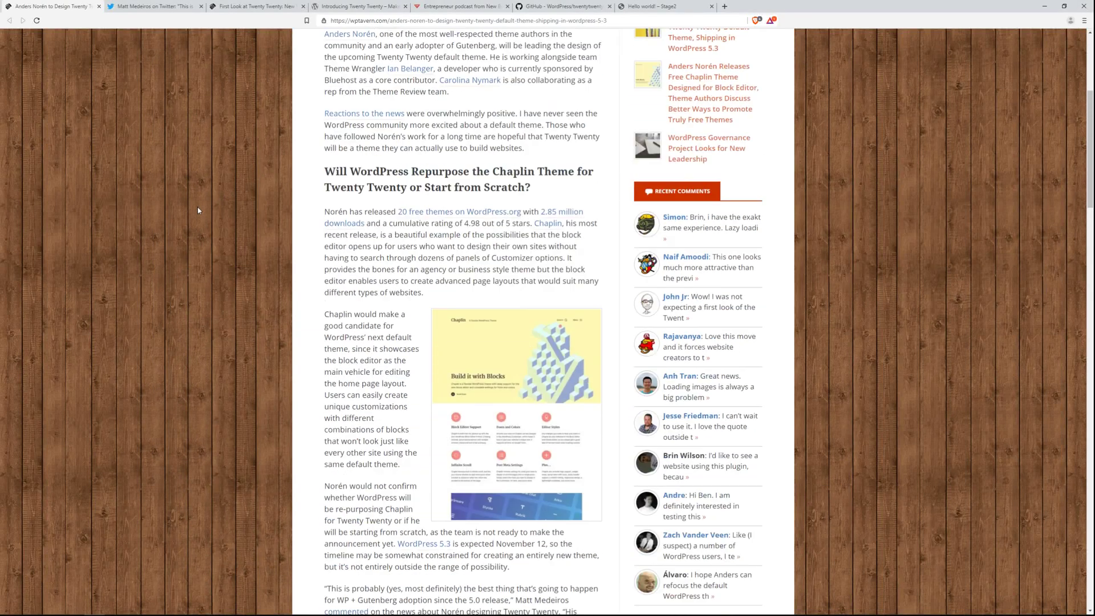
pyautogui.scroll(5, 198, 210)
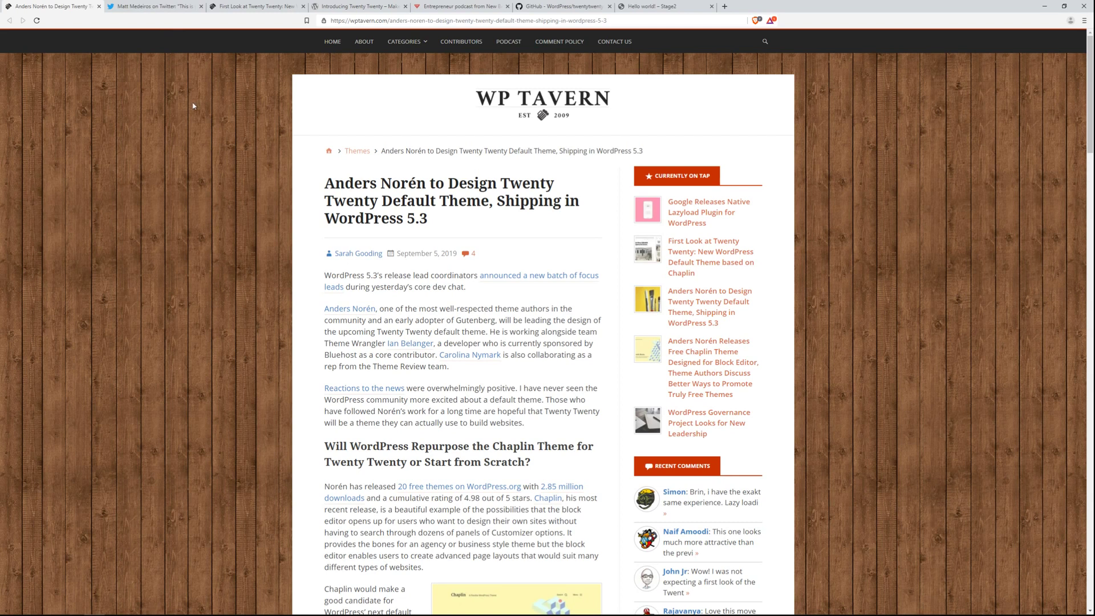
# Read the WP Tavern Twenty Twenty article, then view the tweet praising Chaplin and Gutenberg.
pyautogui.scroll(-5, 301, 308)
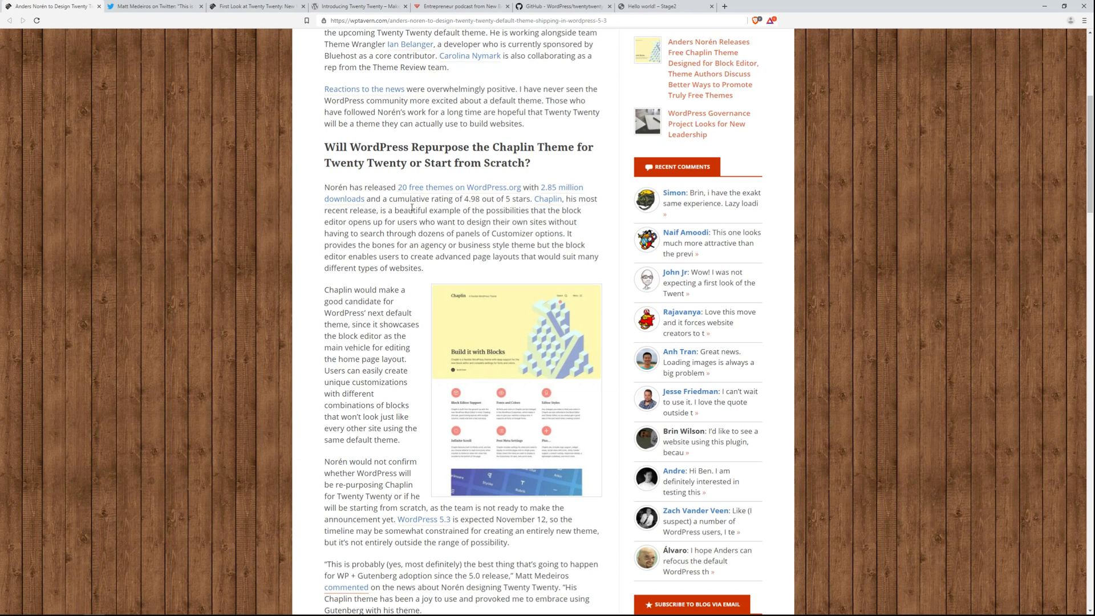
pyautogui.scroll(5, 232, 236)
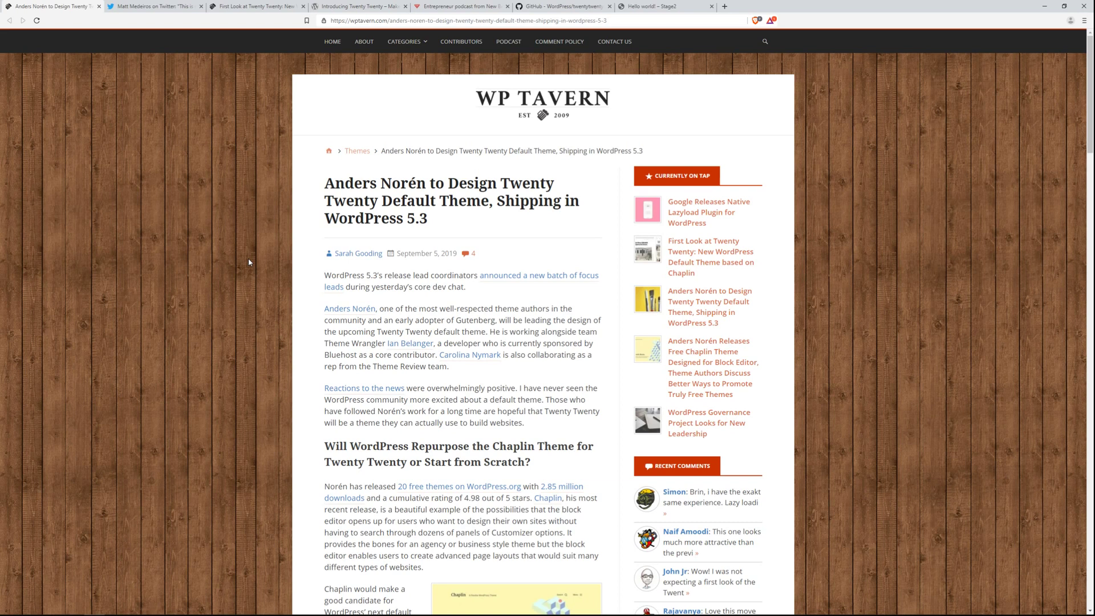
pyautogui.scroll(-7, 277, 303)
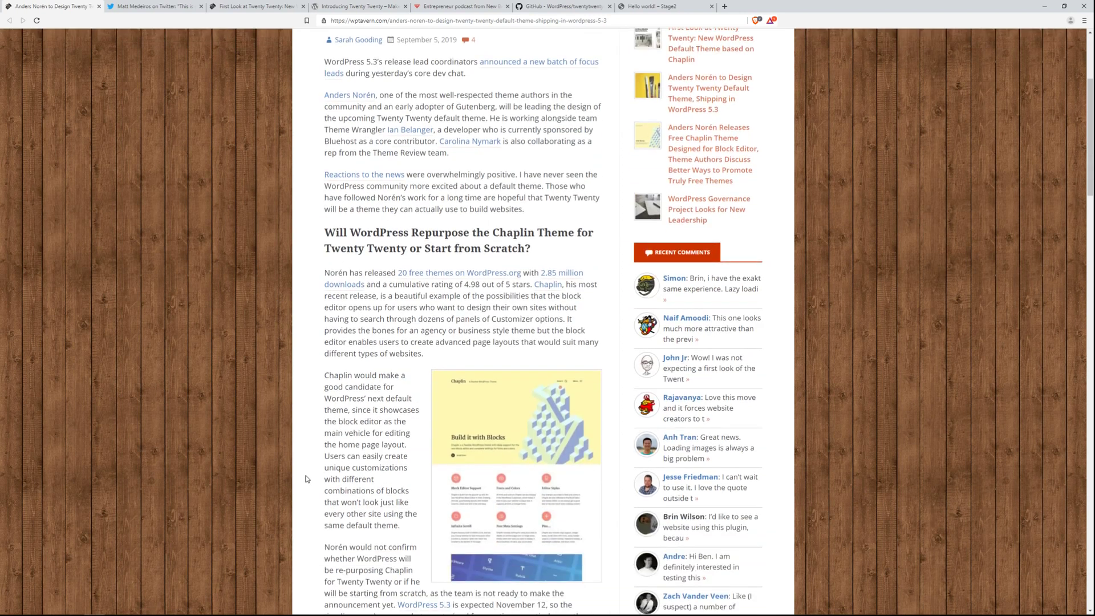
pyautogui.click(138, 6)
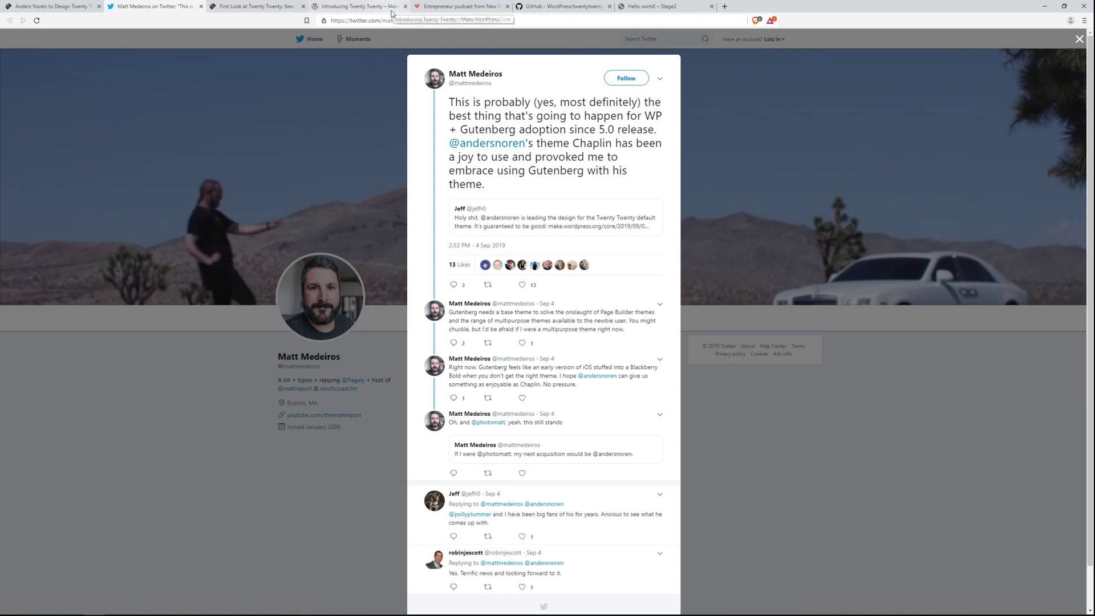
# Browse down the southcoast.fm podcast homepage.
pyautogui.click(425, 7)
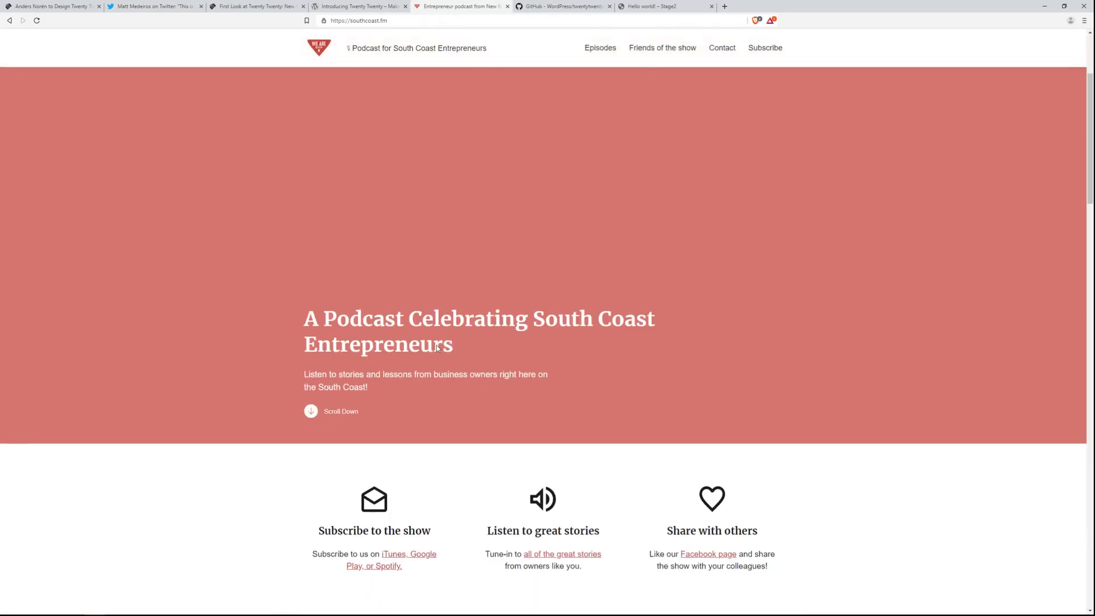
pyautogui.scroll(-7, 436, 344)
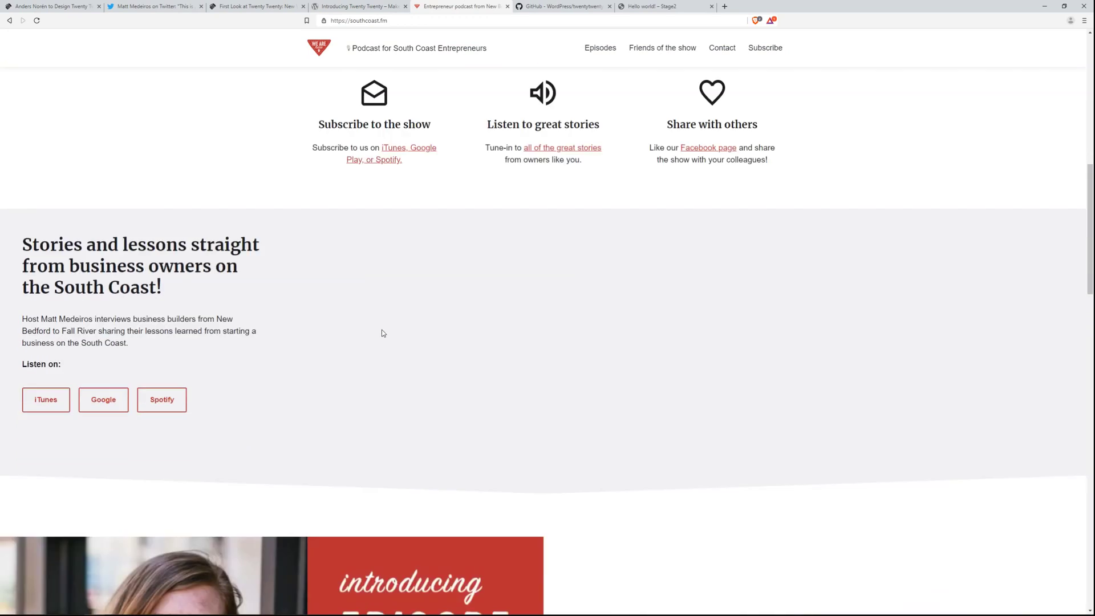
pyautogui.scroll(-13, 383, 332)
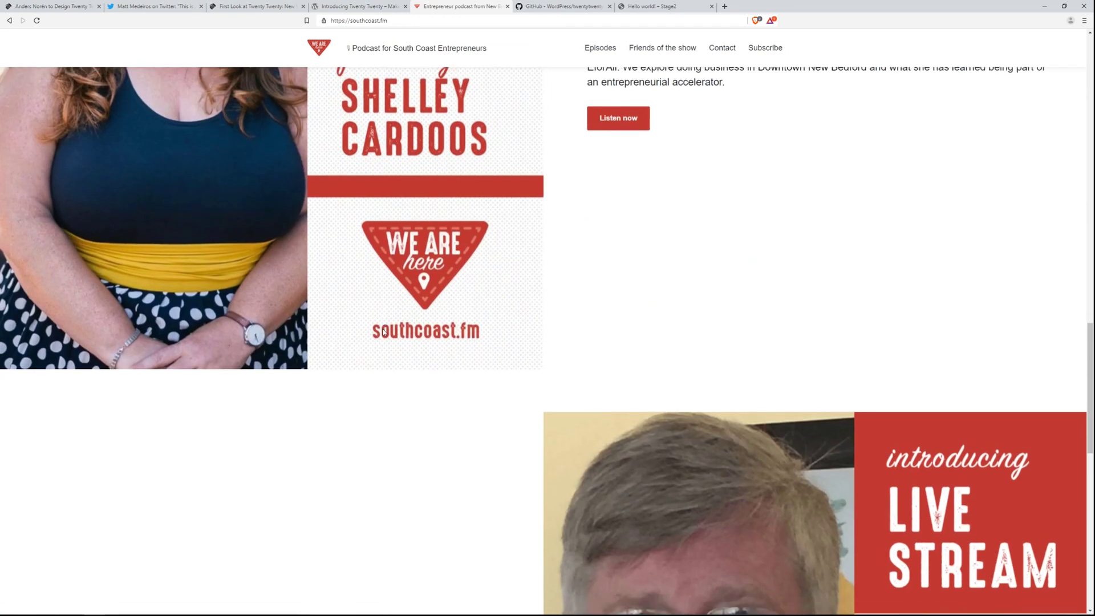
pyautogui.scroll(-12, 384, 332)
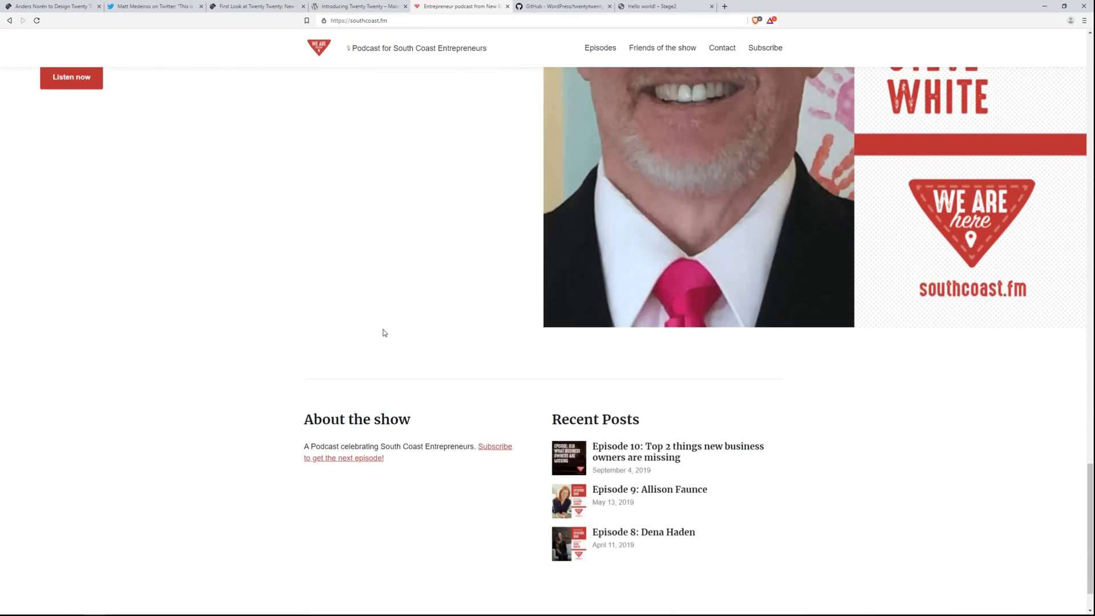
pyautogui.scroll(-1, 385, 333)
# Read through the southcoast.fm Episode 10 post.
pyautogui.click(621, 403)
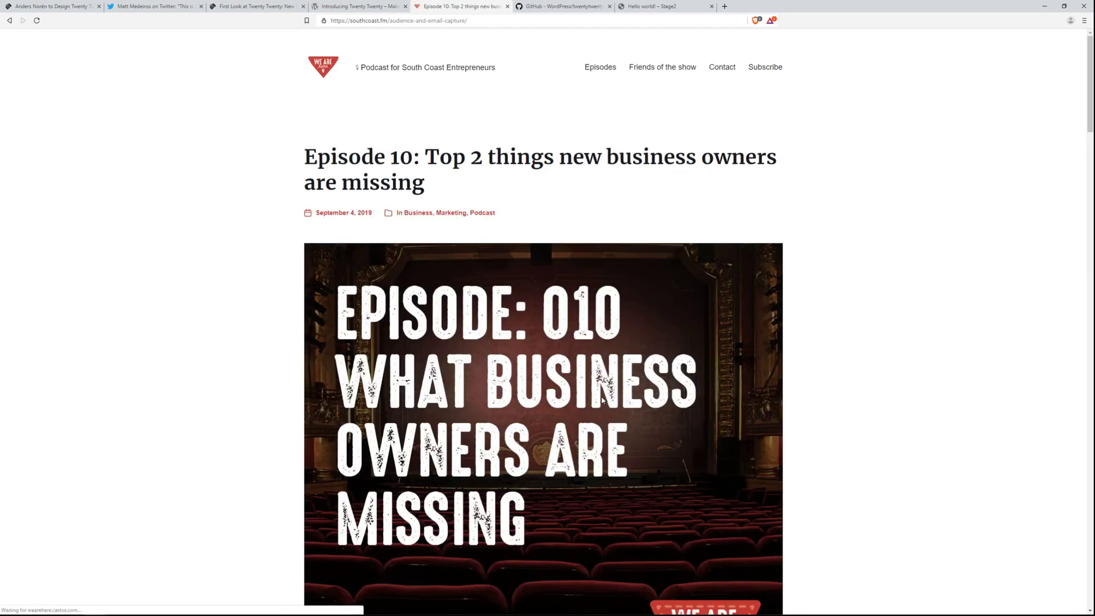
pyautogui.scroll(-10, 596, 397)
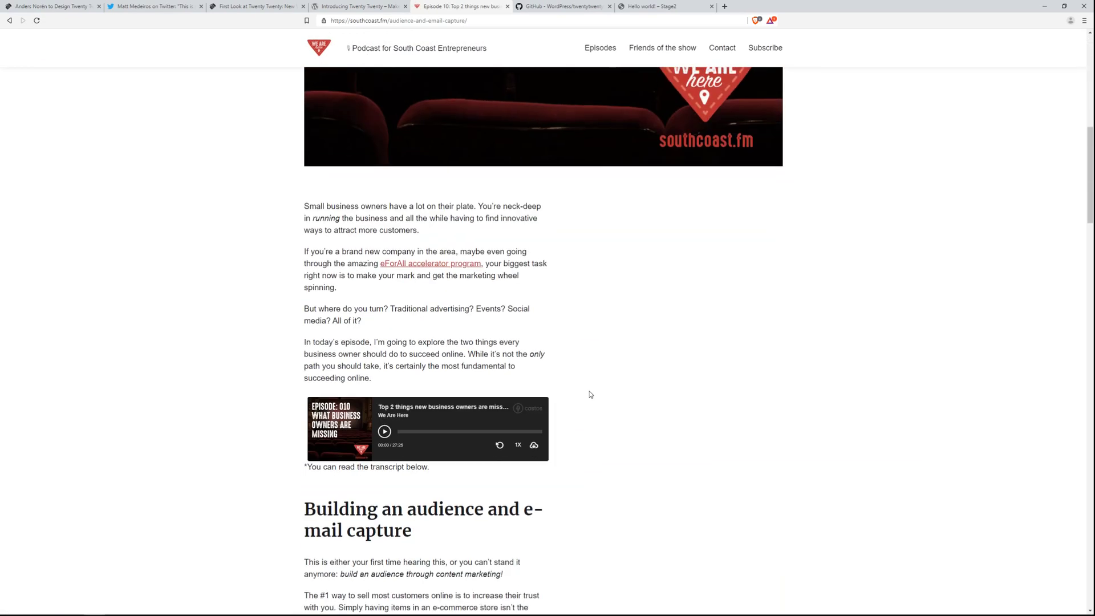
pyautogui.scroll(-2, 590, 395)
pyautogui.scroll(12, 590, 395)
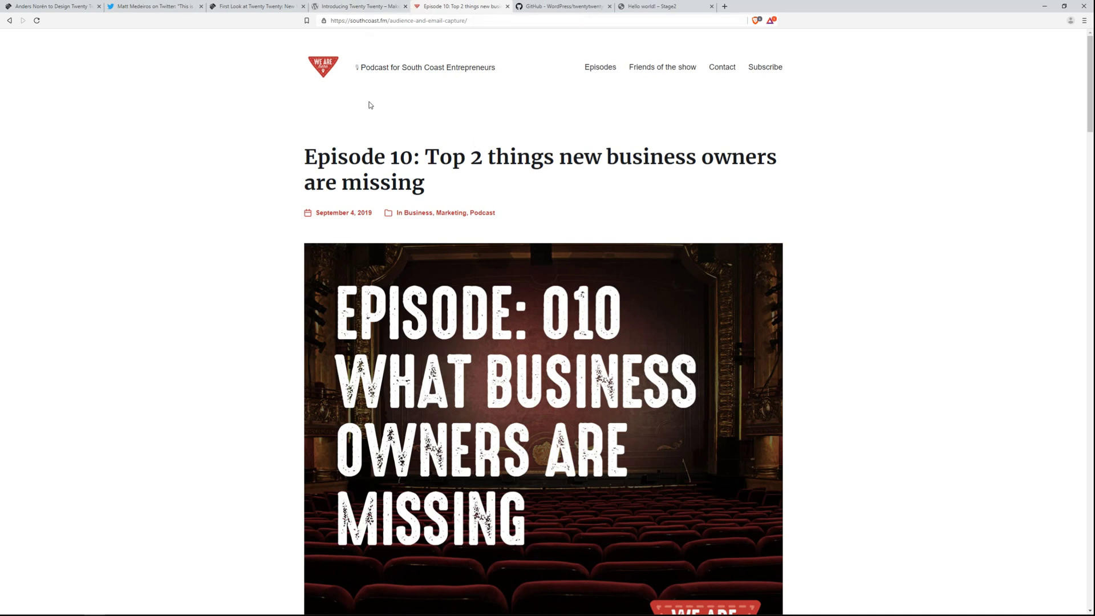
pyautogui.scroll(-8, 369, 105)
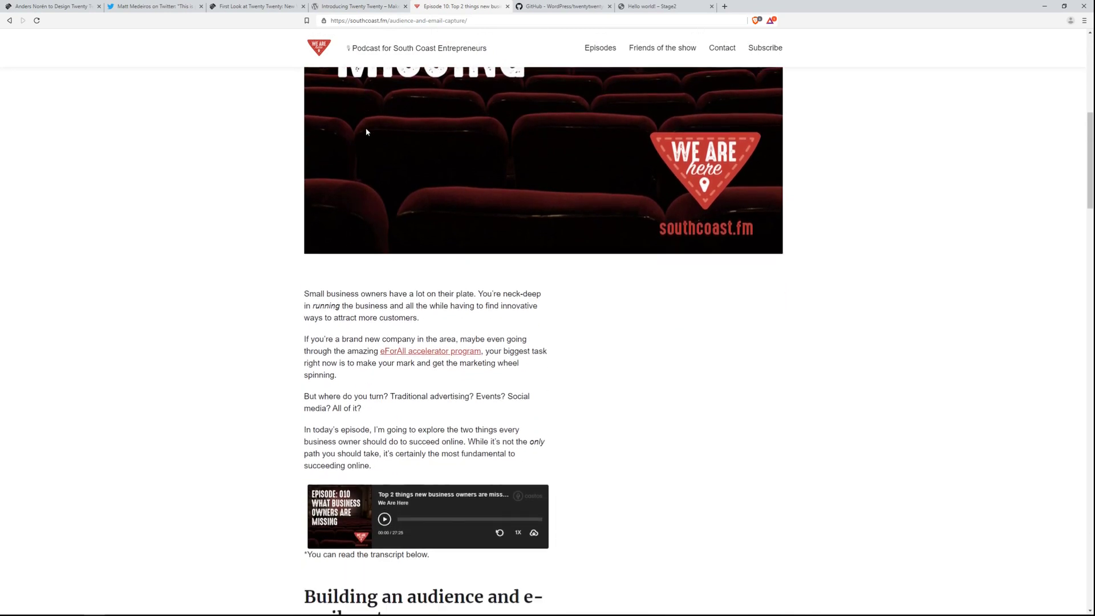
pyautogui.scroll(-1, 366, 131)
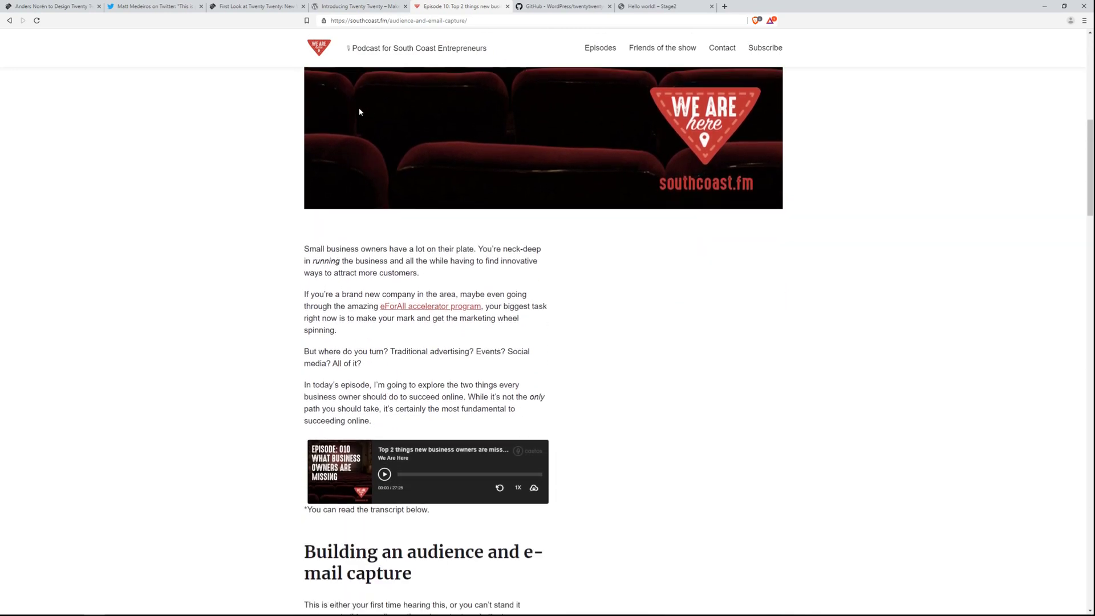
pyautogui.scroll(-2, 360, 119)
pyautogui.scroll(3, 352, 131)
# Return to the southcoast.fm homepage, then switch to the Introducing Twenty Twenty post.
pyautogui.click(322, 49)
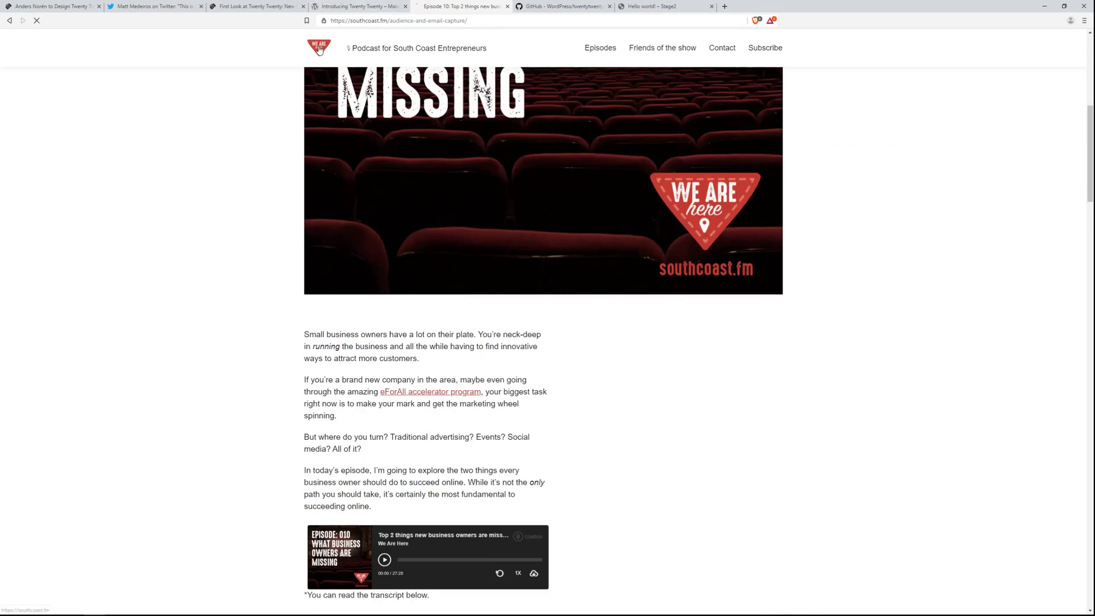
pyautogui.scroll(-8, 352, 166)
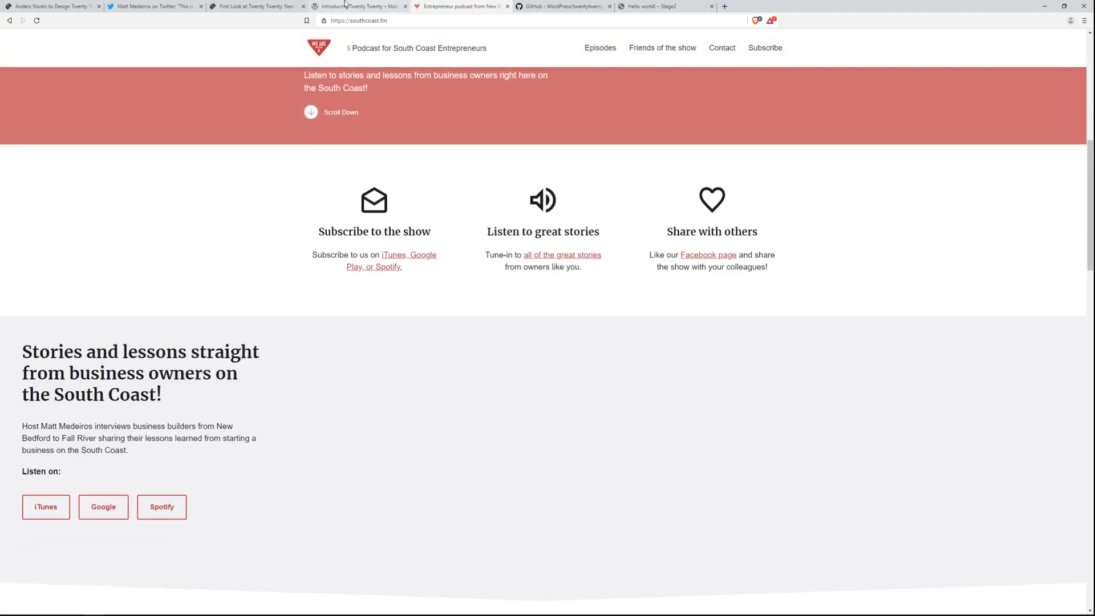
pyautogui.click(350, 6)
pyautogui.scroll(8, 417, 187)
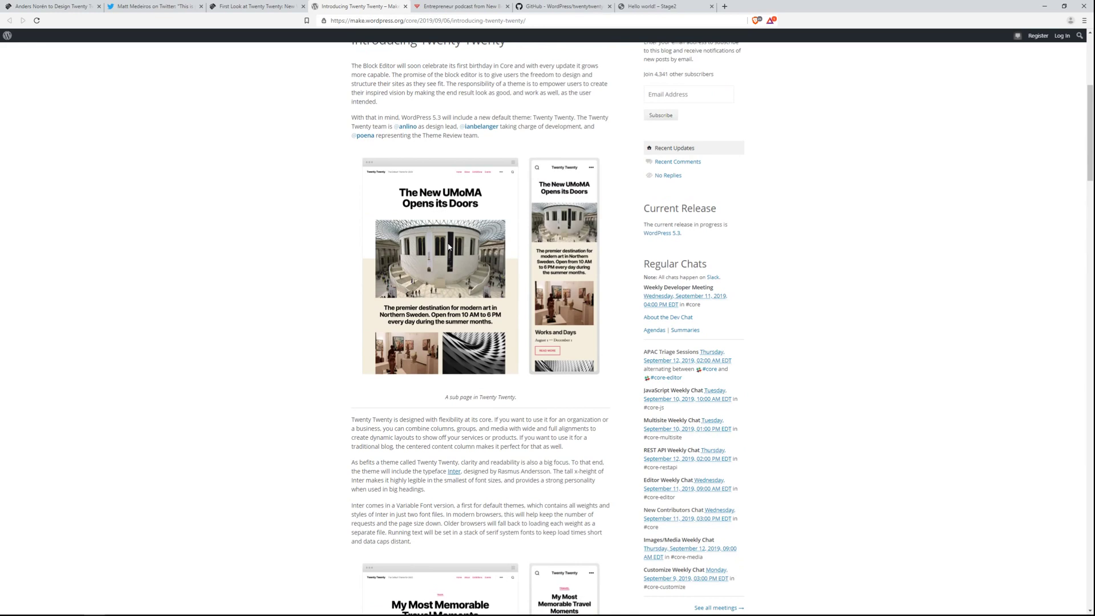
pyautogui.scroll(5, 449, 246)
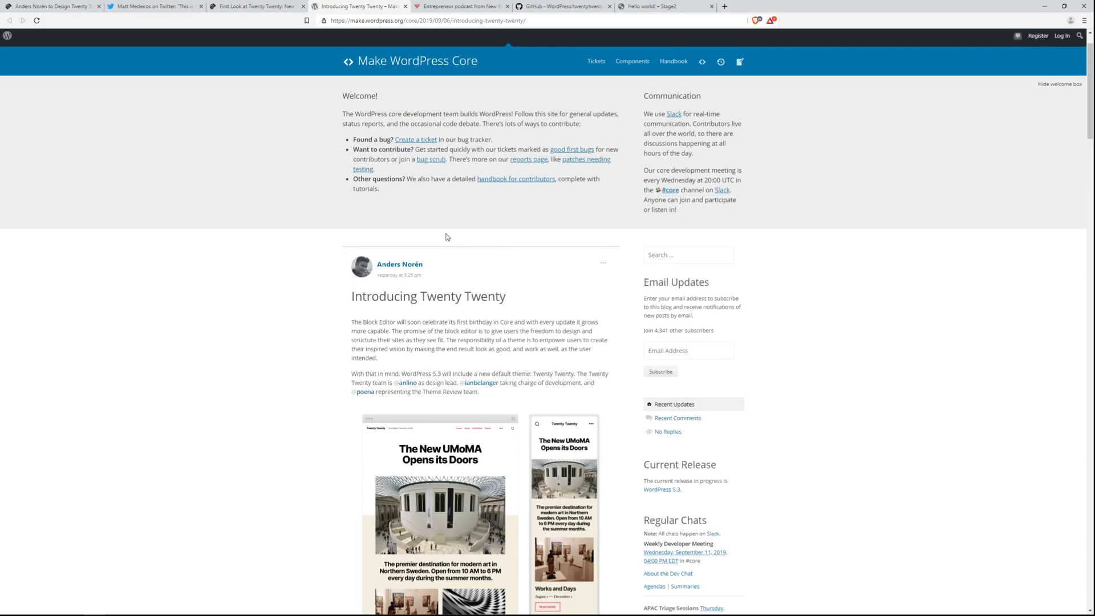
pyautogui.scroll(-3, 454, 303)
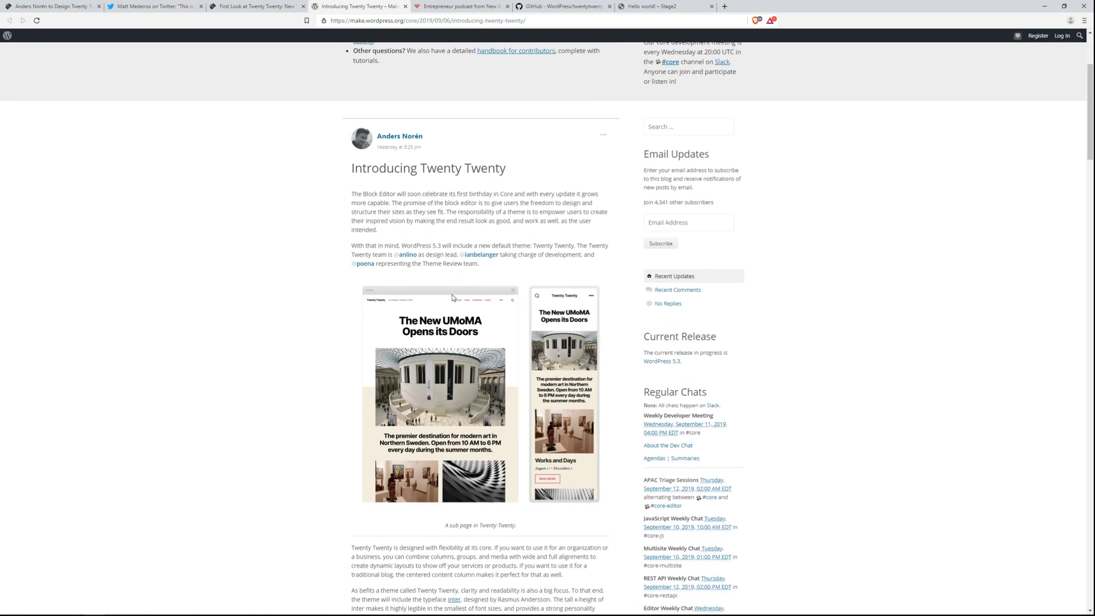
pyautogui.scroll(-2, 477, 297)
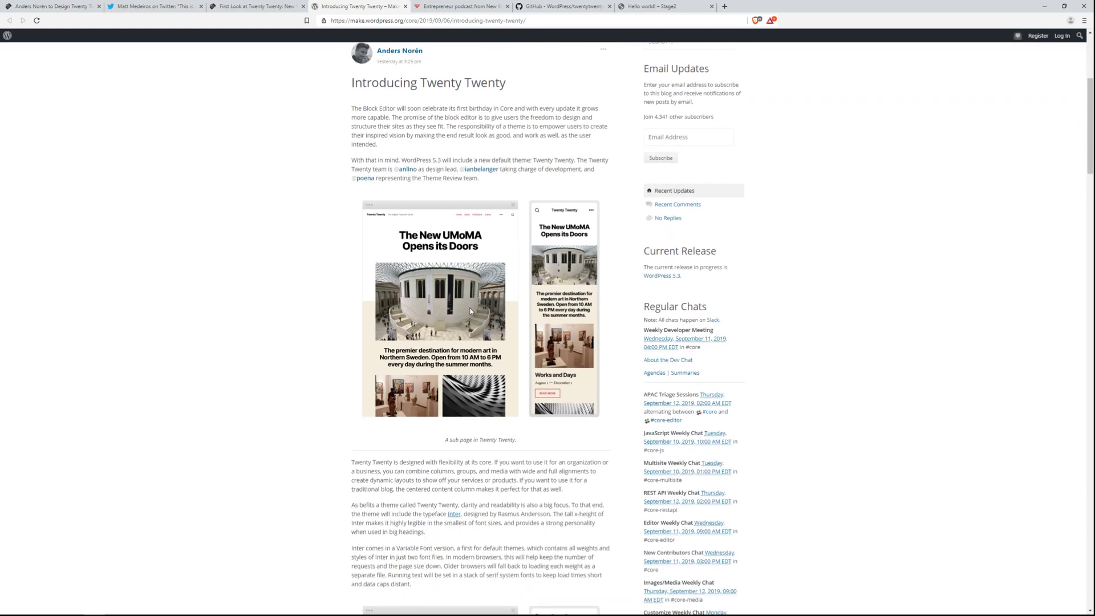
pyautogui.scroll(-3, 470, 307)
pyautogui.scroll(-6, 470, 308)
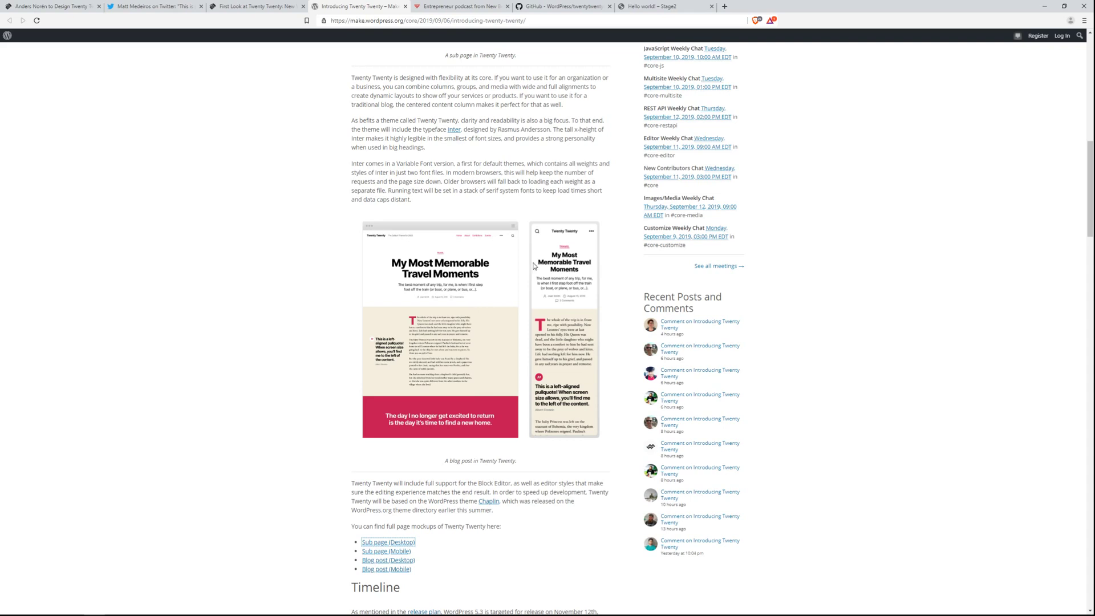
pyautogui.scroll(-5, 507, 321)
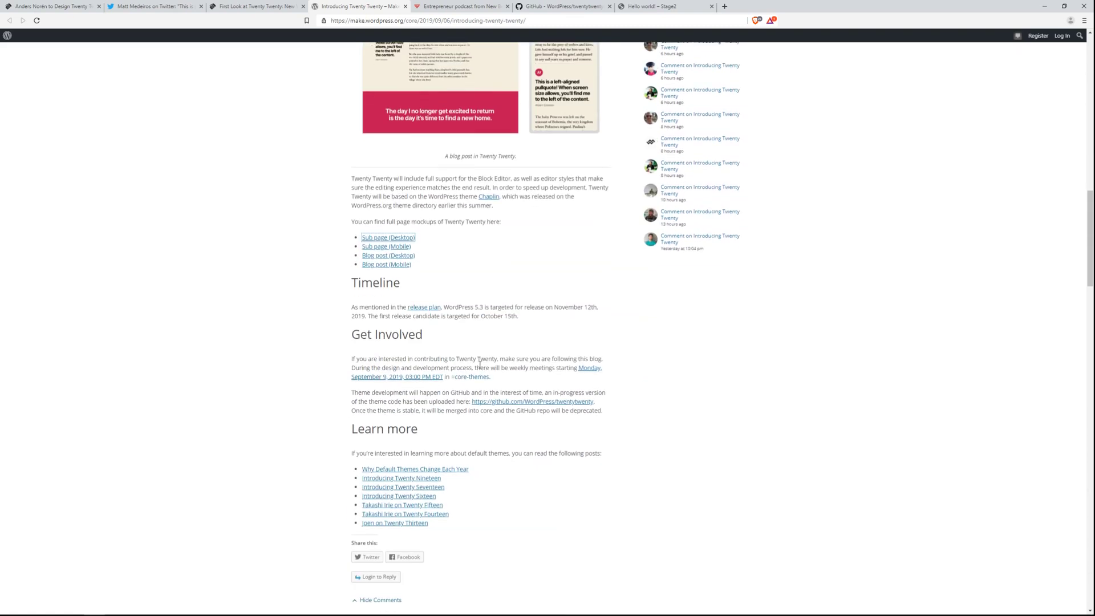
pyautogui.scroll(1, 481, 362)
pyautogui.scroll(7, 419, 398)
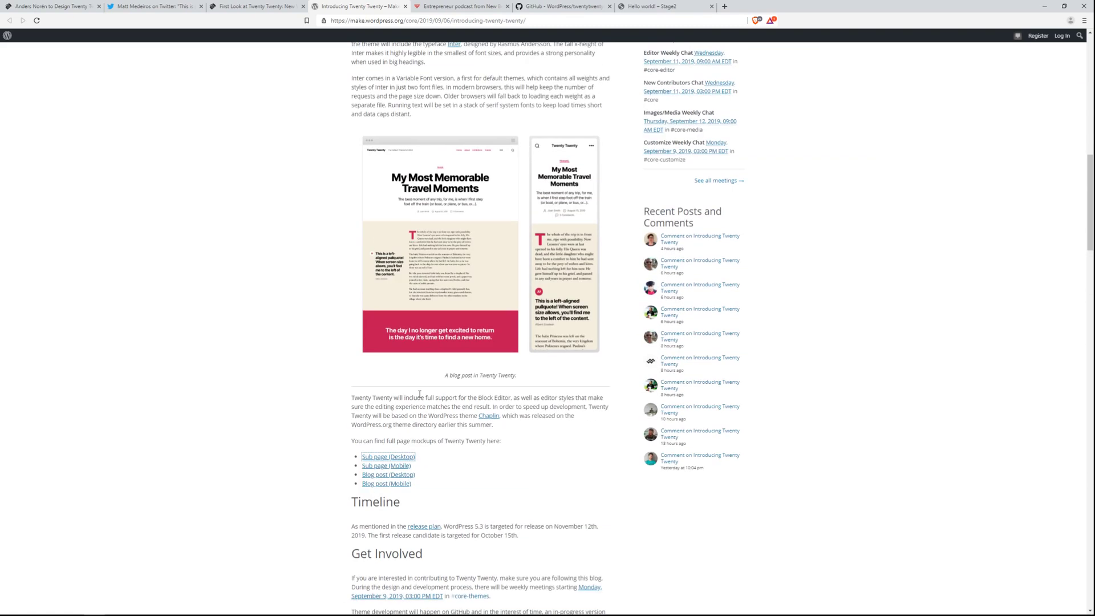
pyautogui.scroll(4, 420, 390)
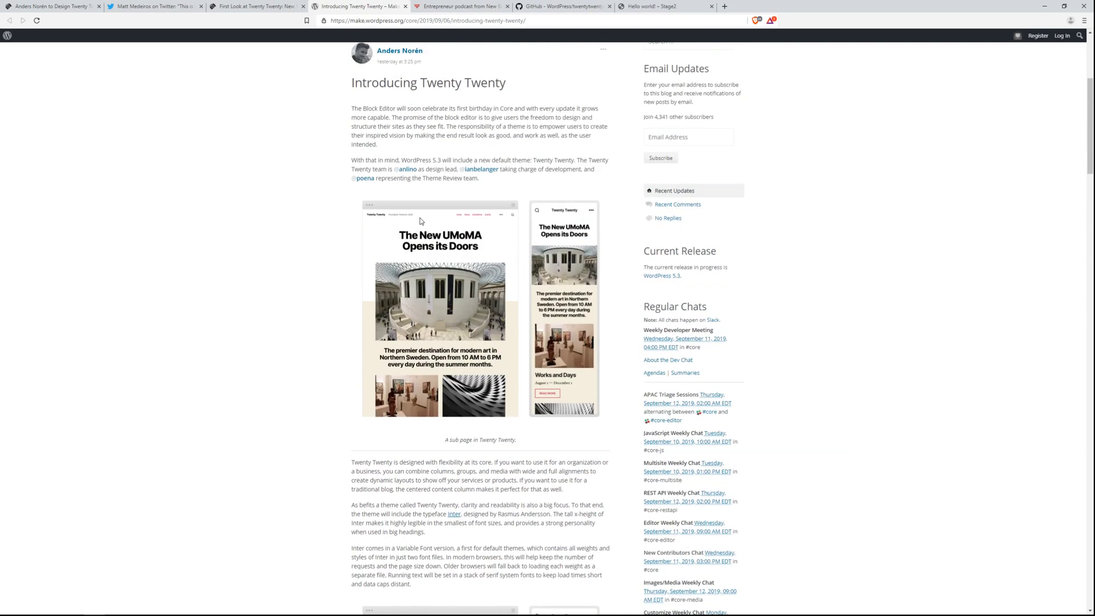
# View the top of the WordPress/twentytwenty GitHub repository with its file list and commits.
pyautogui.click(556, 7)
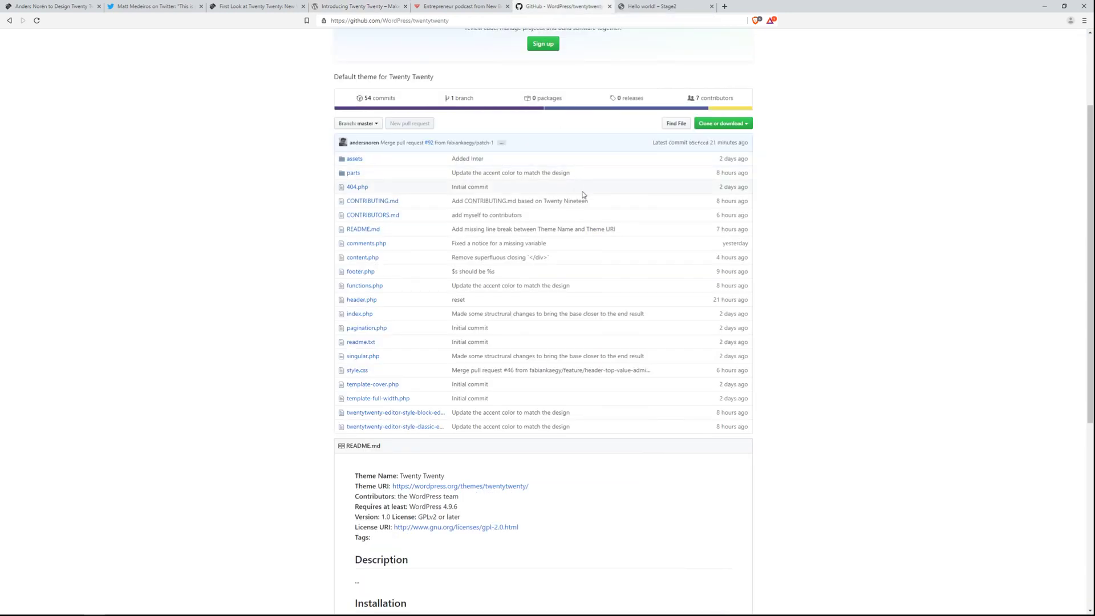
pyautogui.scroll(2, 552, 202)
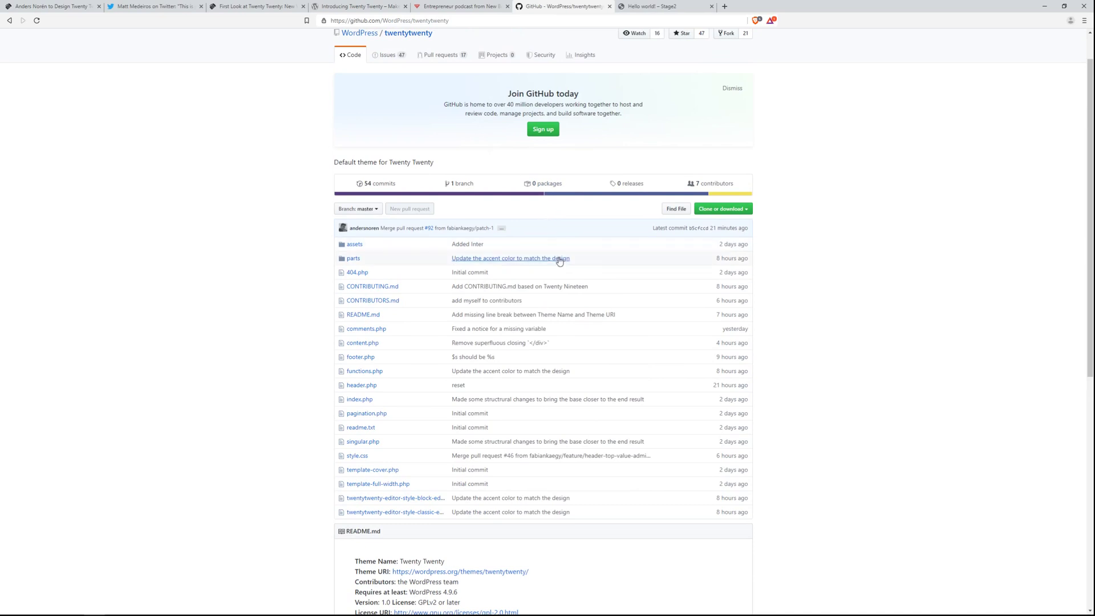
pyautogui.scroll(1, 573, 276)
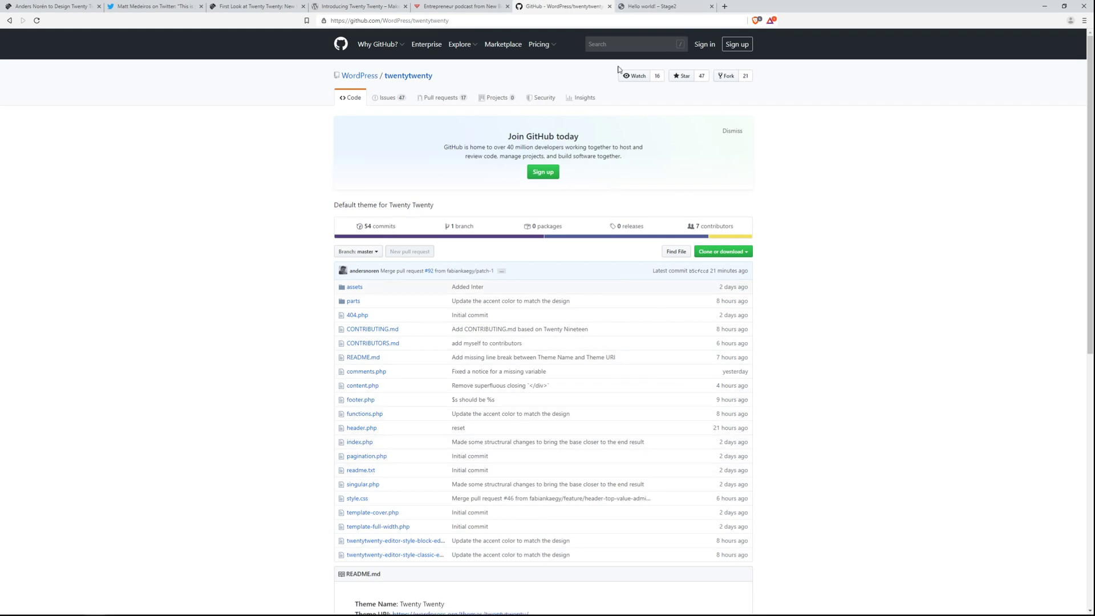
# Look over the Hello world! post on the Stage2 staging site.
pyautogui.click(642, 8)
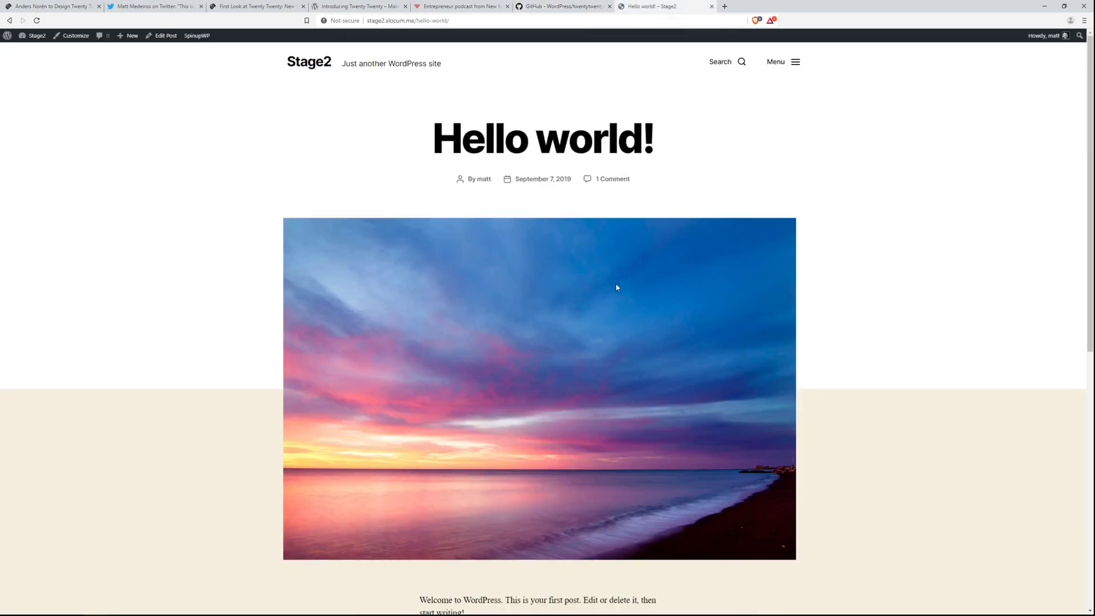
pyautogui.scroll(-3, 615, 283)
pyautogui.scroll(-3, 631, 289)
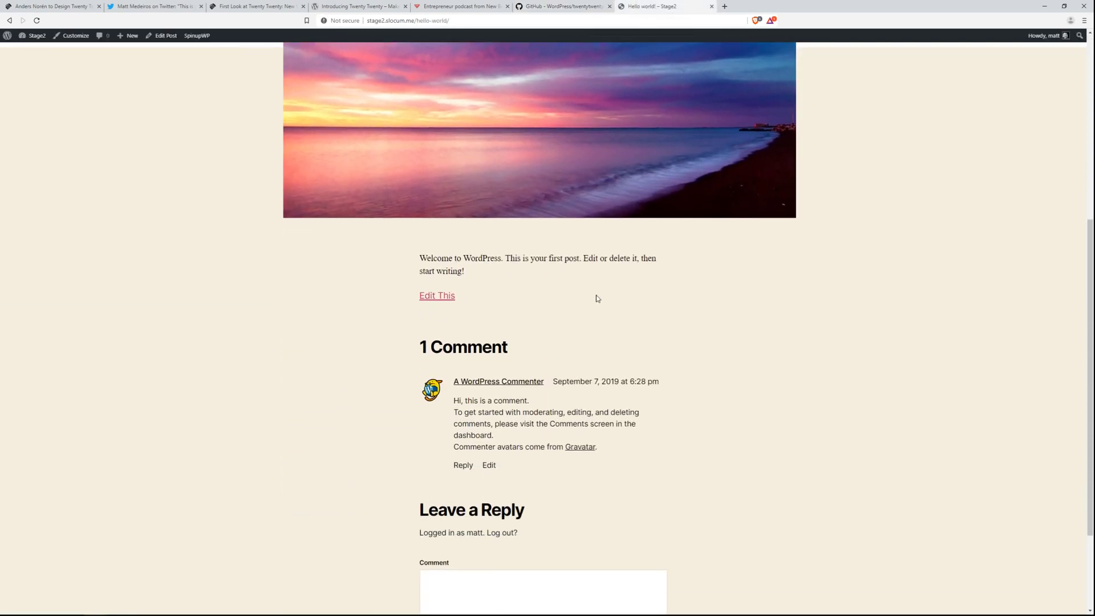
pyautogui.scroll(6, 594, 298)
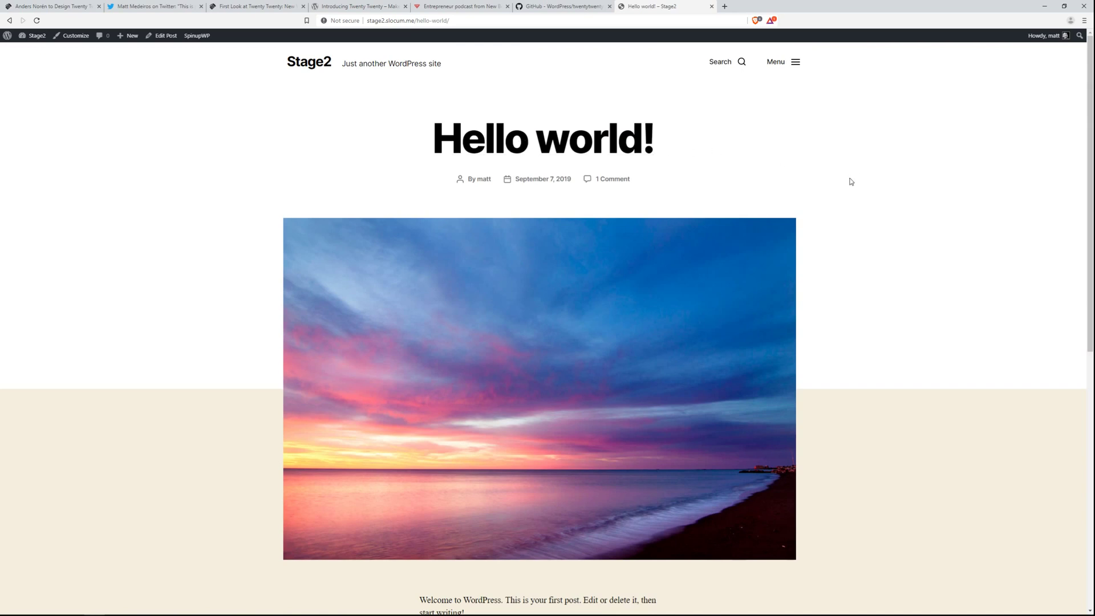
pyautogui.scroll(-3, 653, 382)
pyautogui.scroll(3, 645, 396)
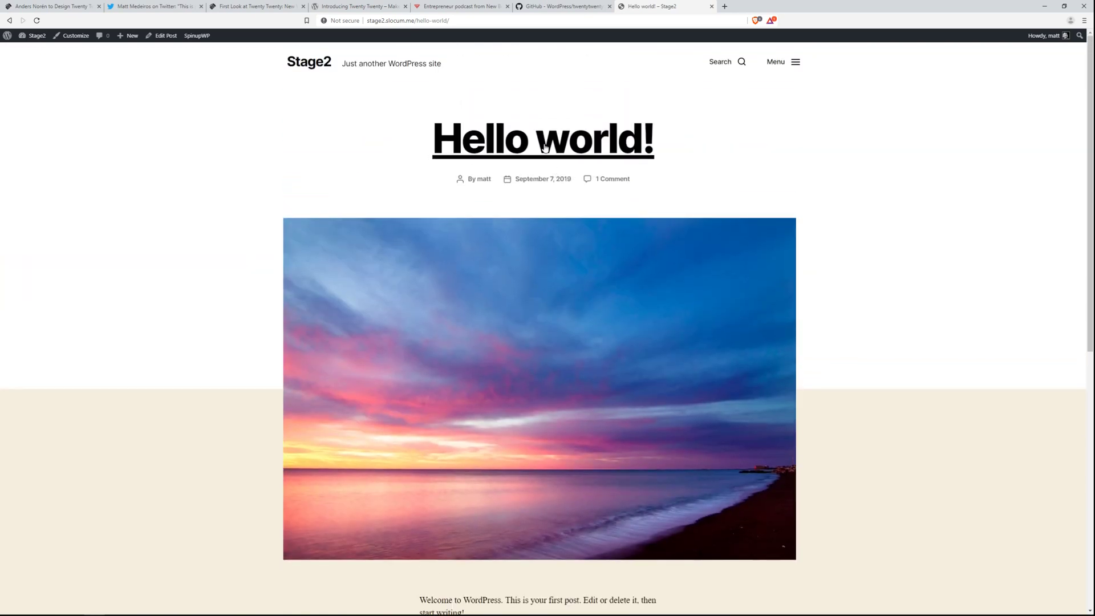
# Visit the Stage2 home page and open the Hello world! post from it.
pyautogui.click(306, 63)
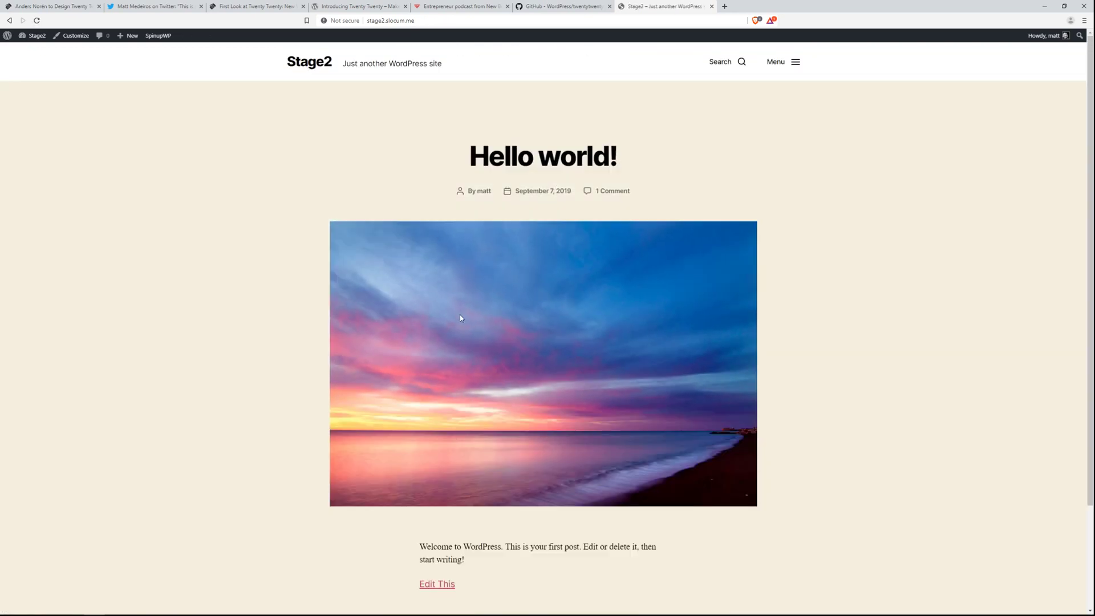
pyautogui.scroll(-2, 460, 313)
pyautogui.scroll(2, 463, 352)
pyautogui.click(547, 161)
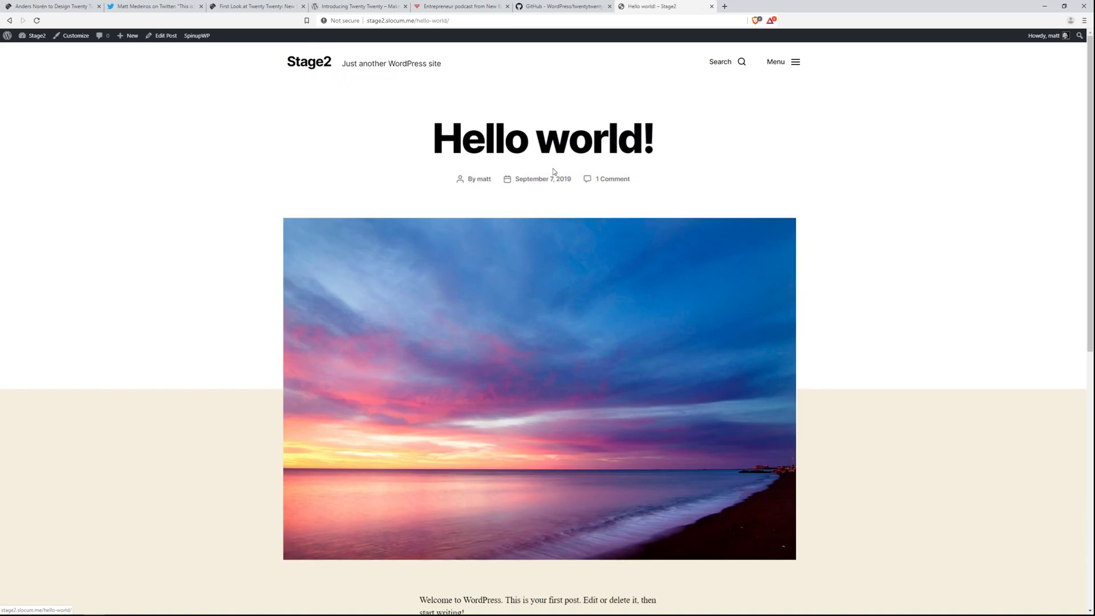
pyautogui.scroll(-2, 524, 271)
pyautogui.scroll(-3, 524, 271)
pyautogui.scroll(5, 518, 310)
# In the Customizer Colors panel, change Background Color from #f5efe0 to #c9ddd3.
pyautogui.click(70, 36)
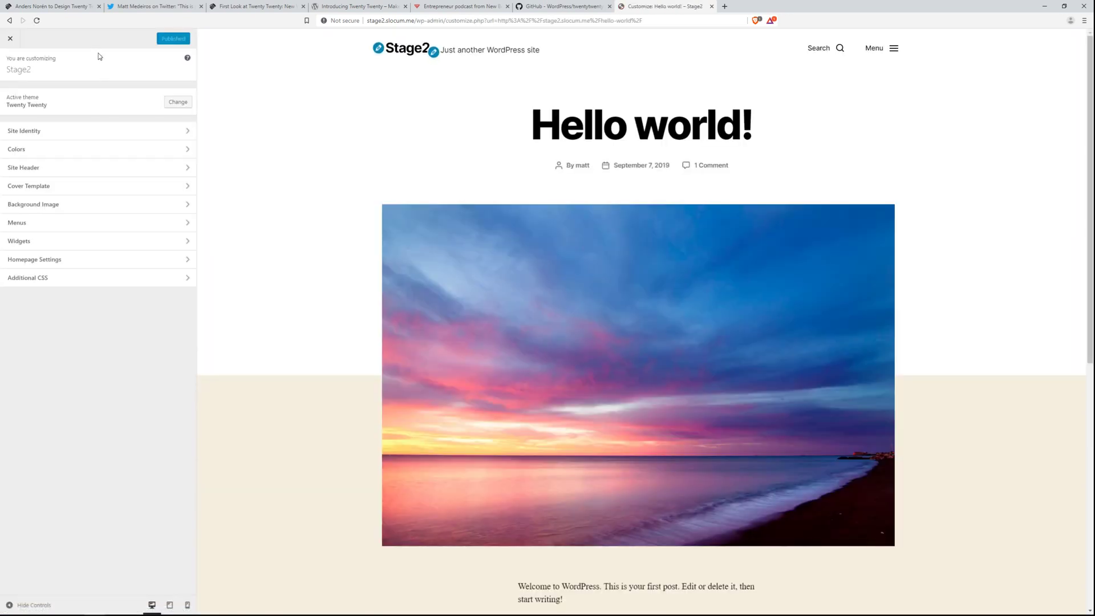
pyautogui.click(100, 152)
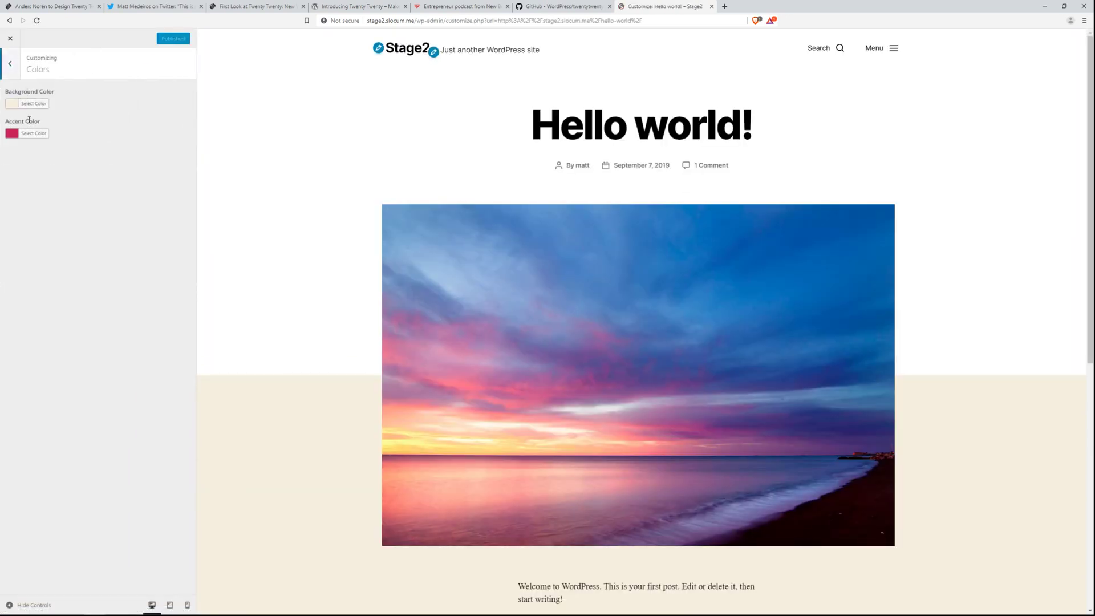
pyautogui.click(14, 104)
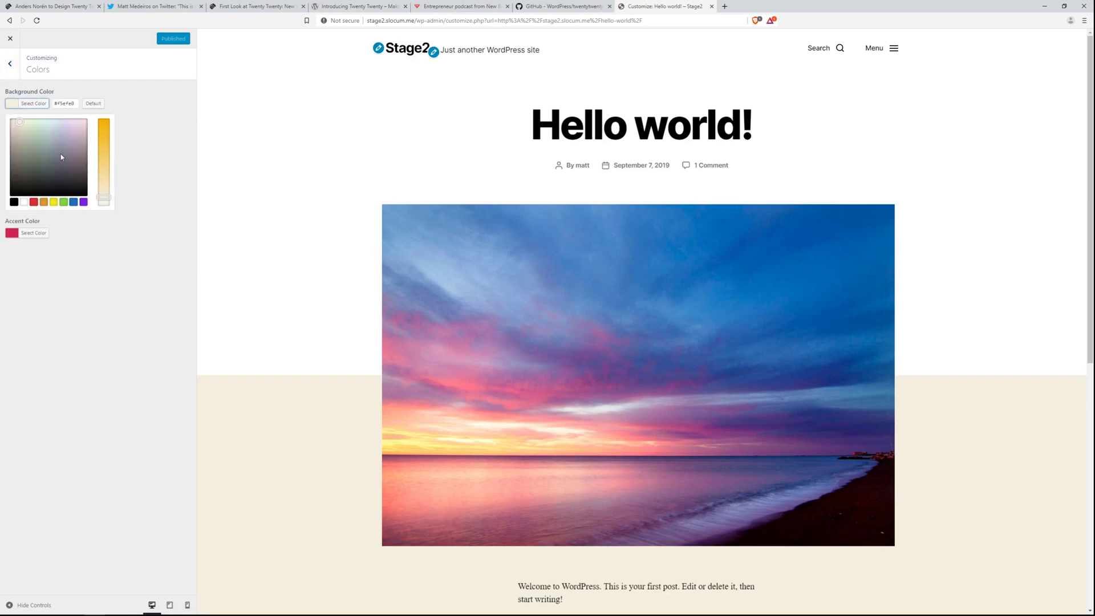
pyautogui.moveTo(25, 135); pyautogui.dragTo(42, 129)
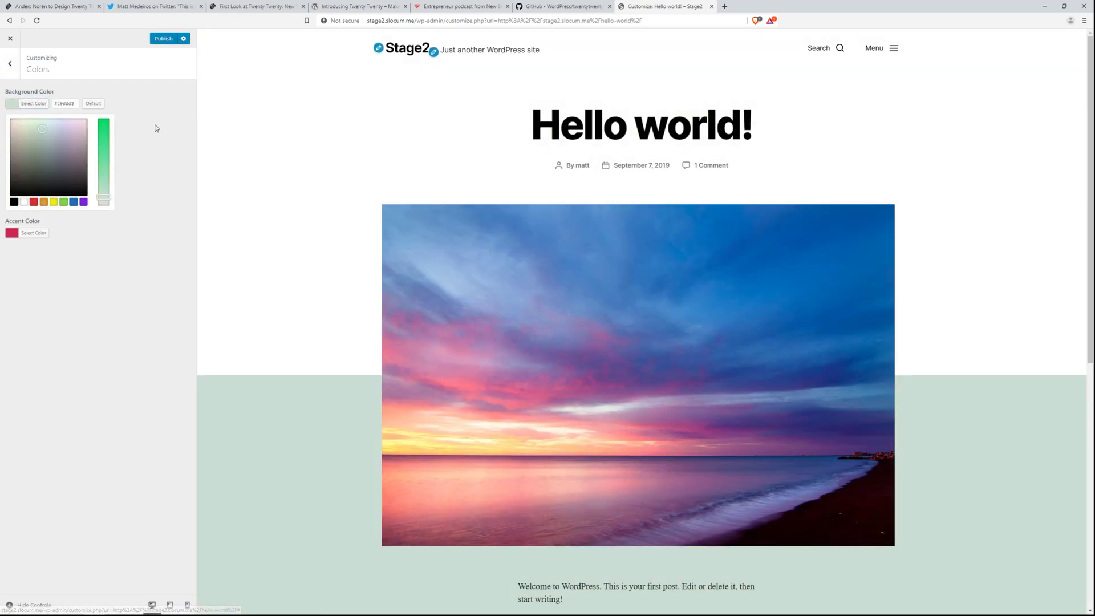
pyautogui.click(168, 121)
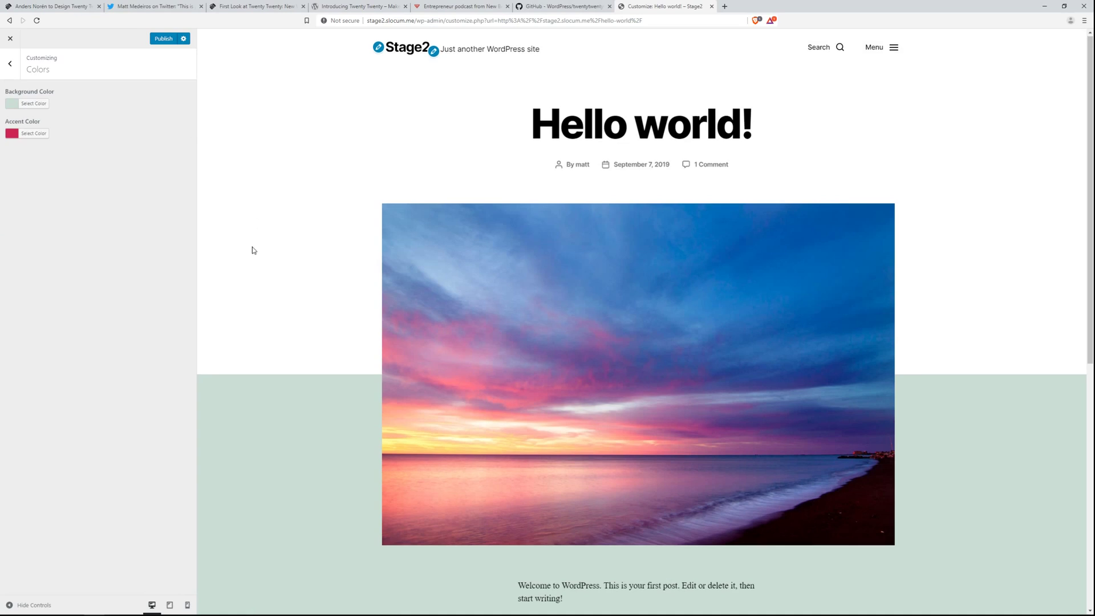
pyautogui.scroll(-2, 251, 247)
pyautogui.scroll(2, 420, 135)
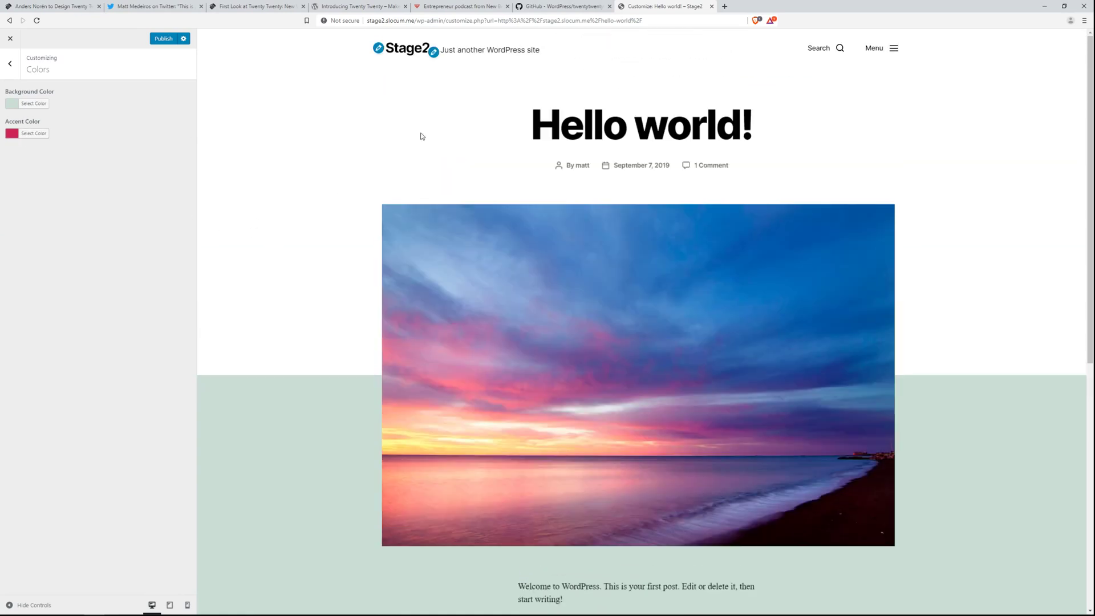
pyautogui.click(11, 70)
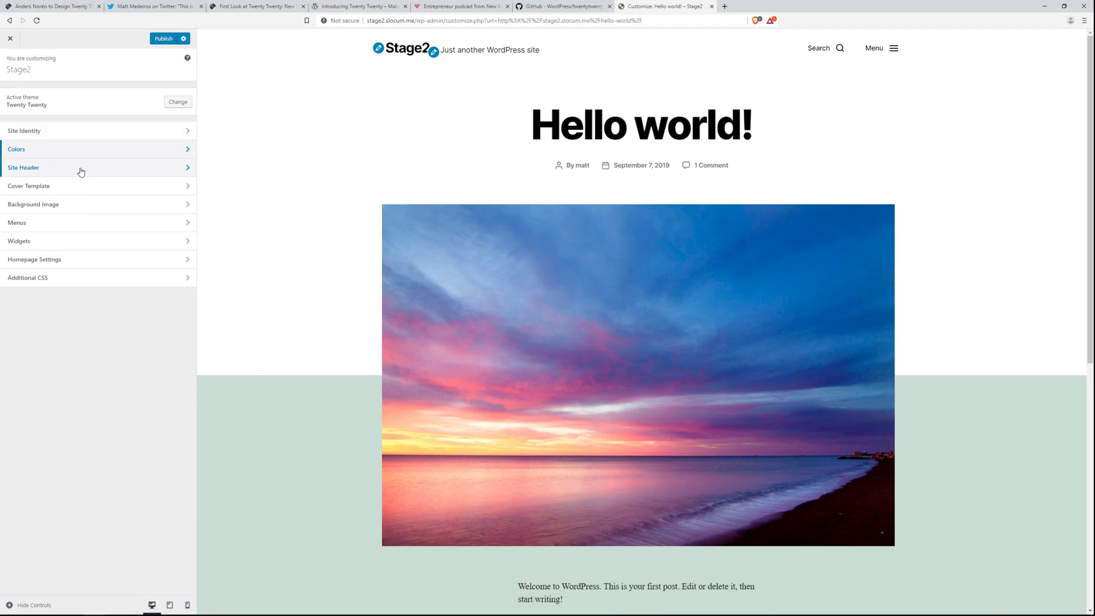
pyautogui.click(101, 190)
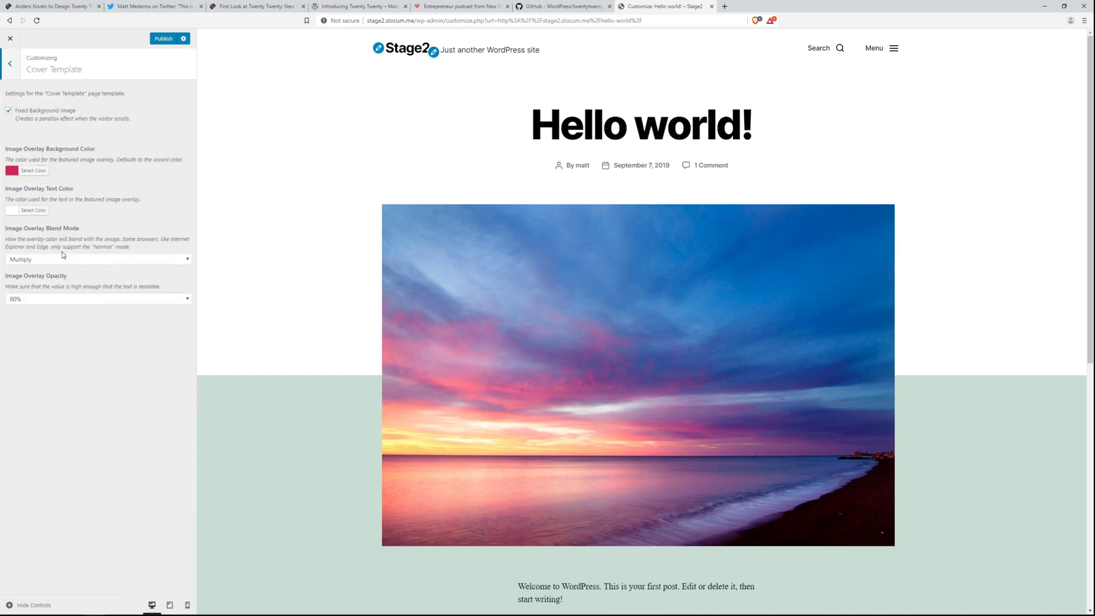
pyautogui.click(12, 64)
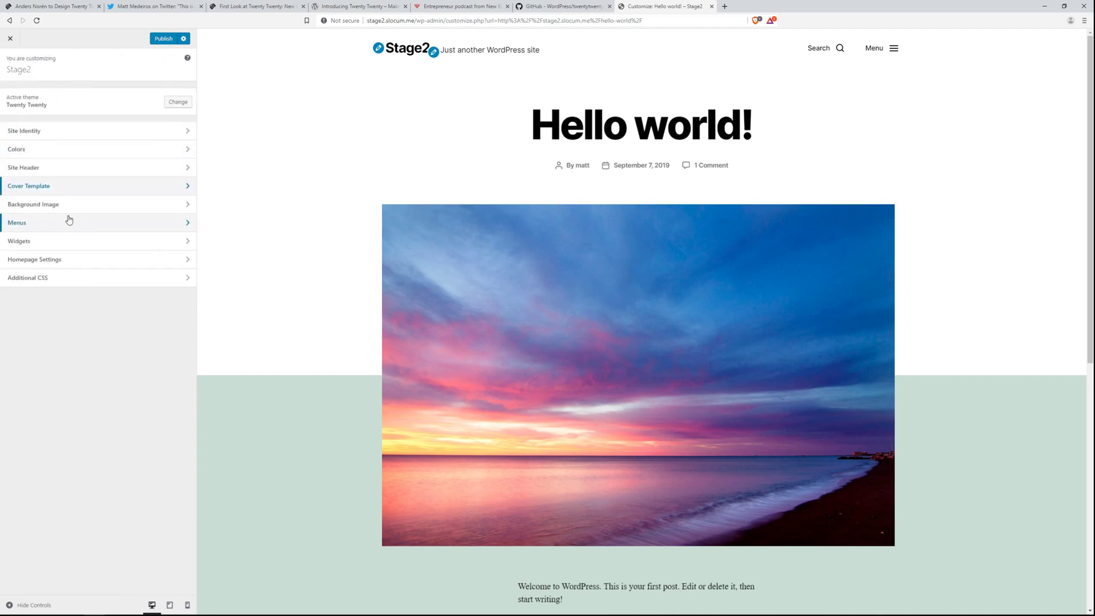
pyautogui.click(88, 261)
pyautogui.click(16, 71)
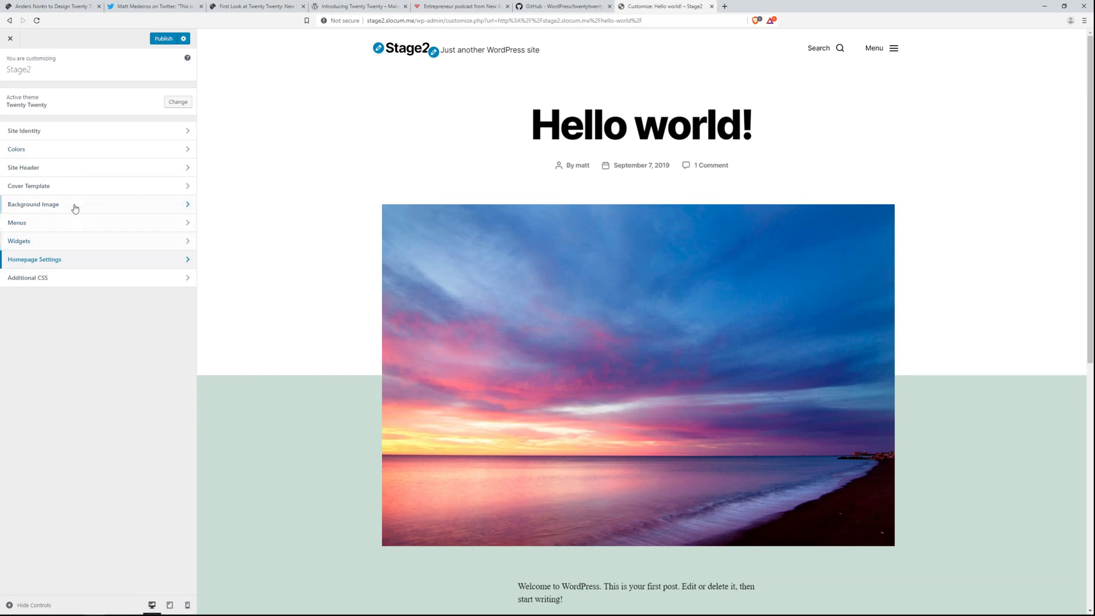
# In Site Header, disable the search button and the desktop menu modal, then preview.
pyautogui.click(69, 169)
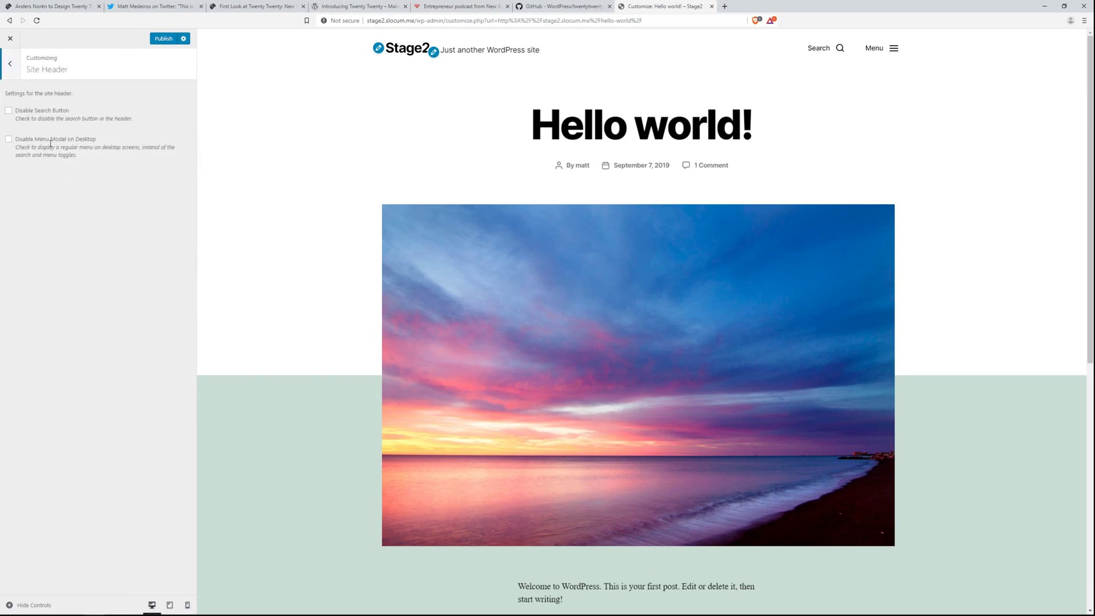
pyautogui.click(22, 112)
pyautogui.click(20, 142)
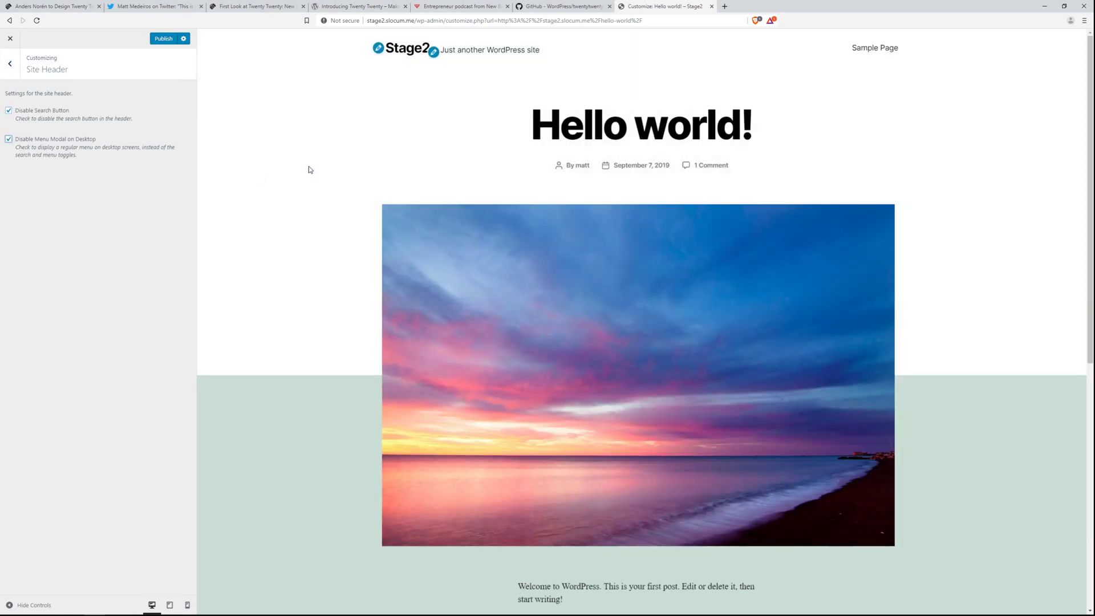
pyautogui.click(26, 605)
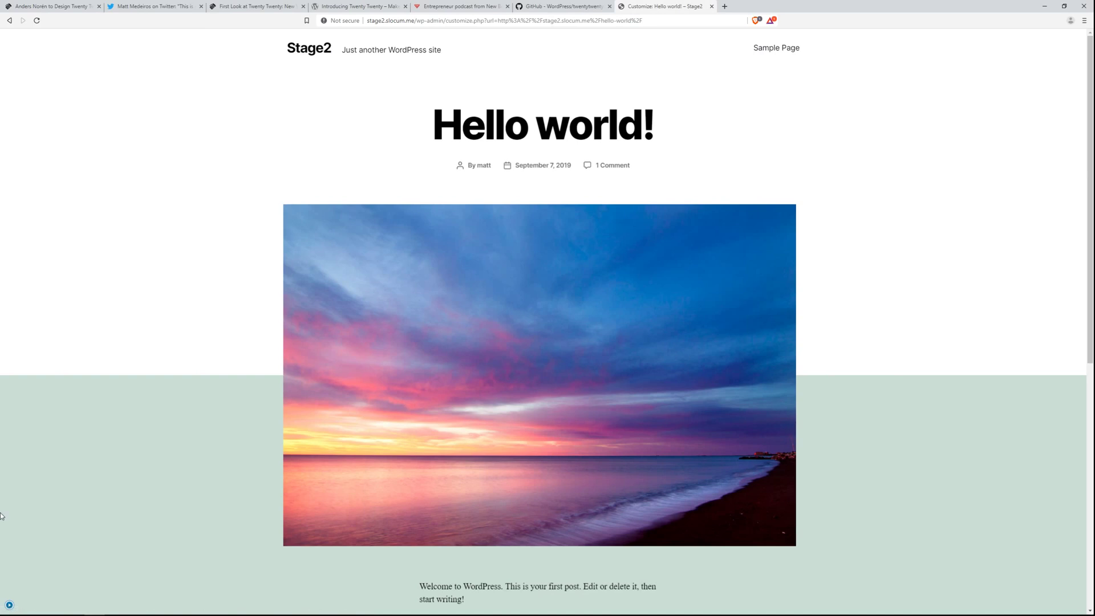
pyautogui.click(8, 606)
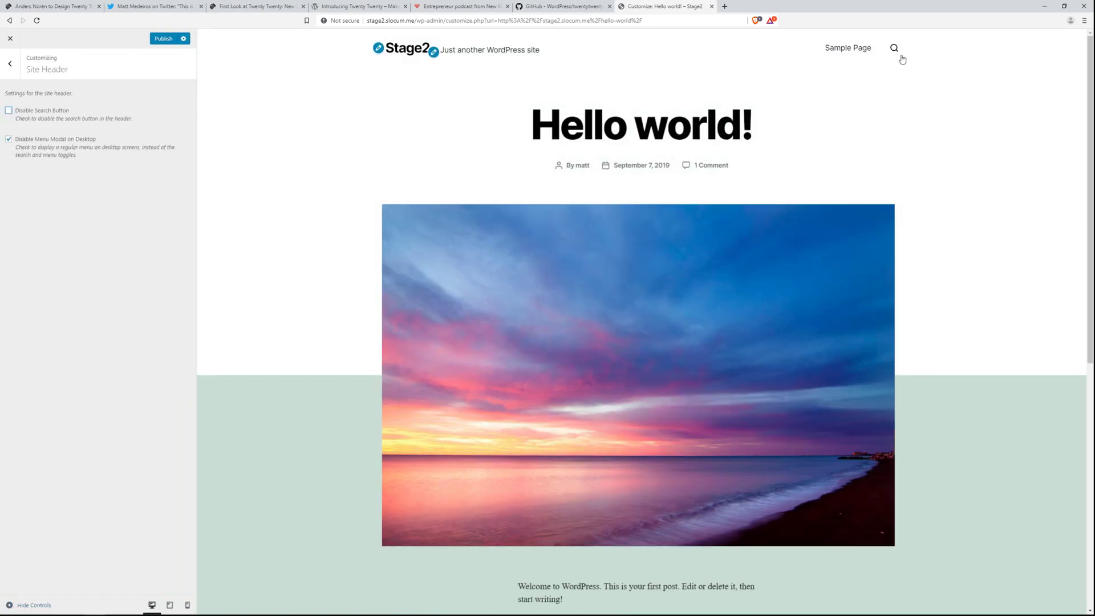
# Test the restored Menu modal, then disable it on desktop so Sample Page shows directly.
pyautogui.click(8, 139)
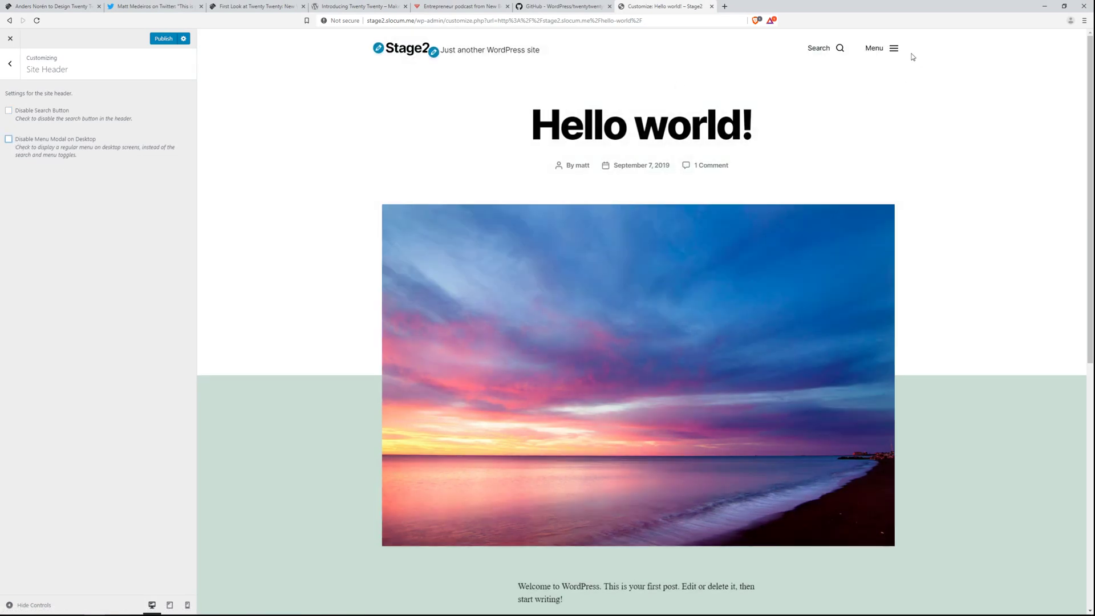
pyautogui.click(893, 48)
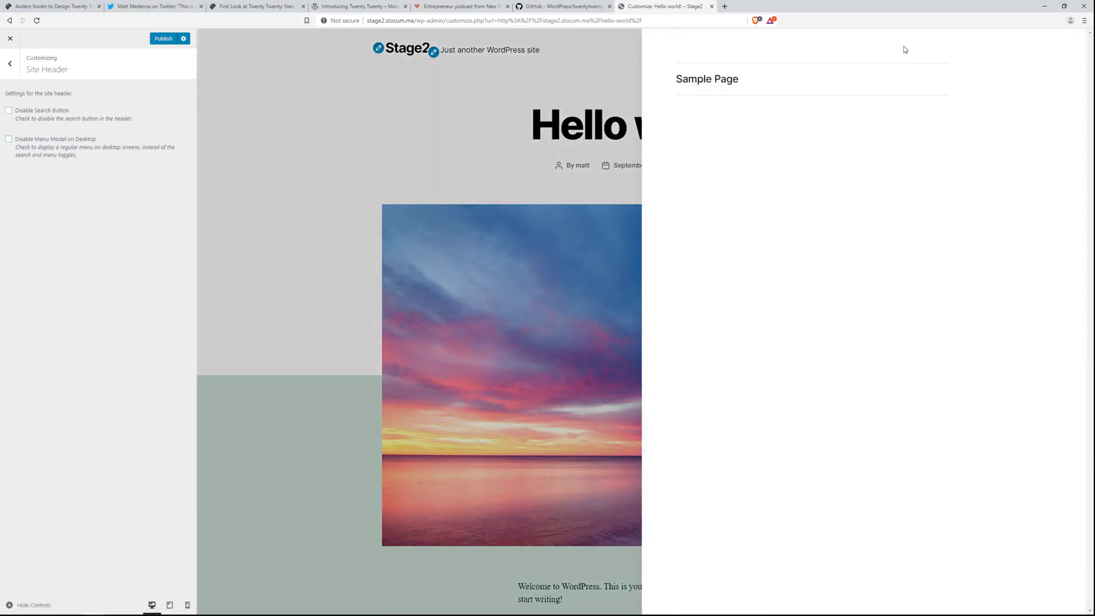
pyautogui.click(590, 65)
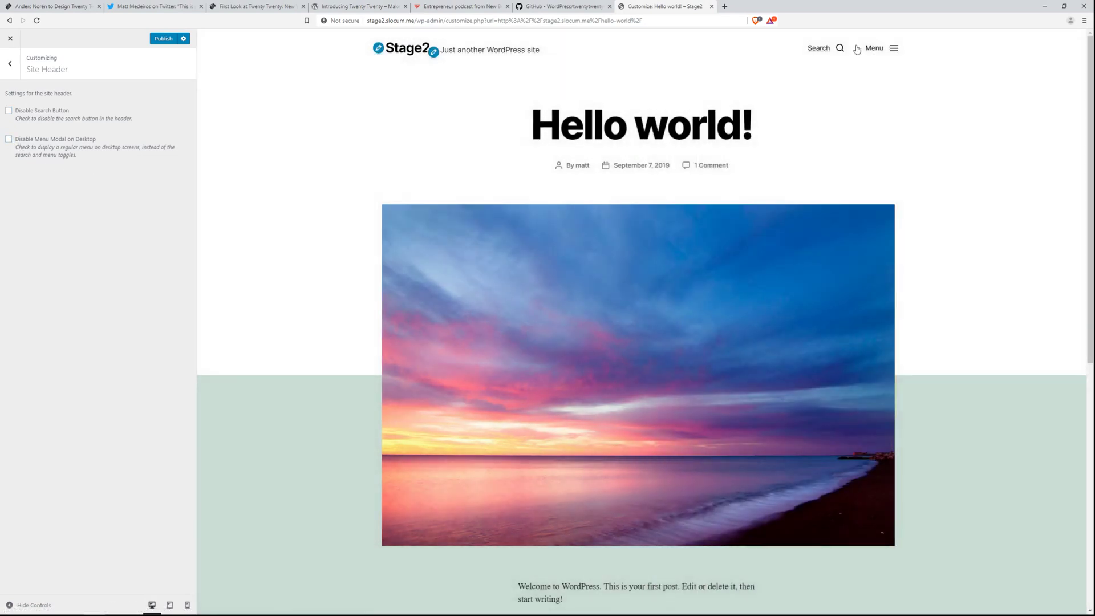
pyautogui.click(903, 53)
pyautogui.click(592, 69)
pyautogui.click(24, 140)
pyautogui.click(17, 605)
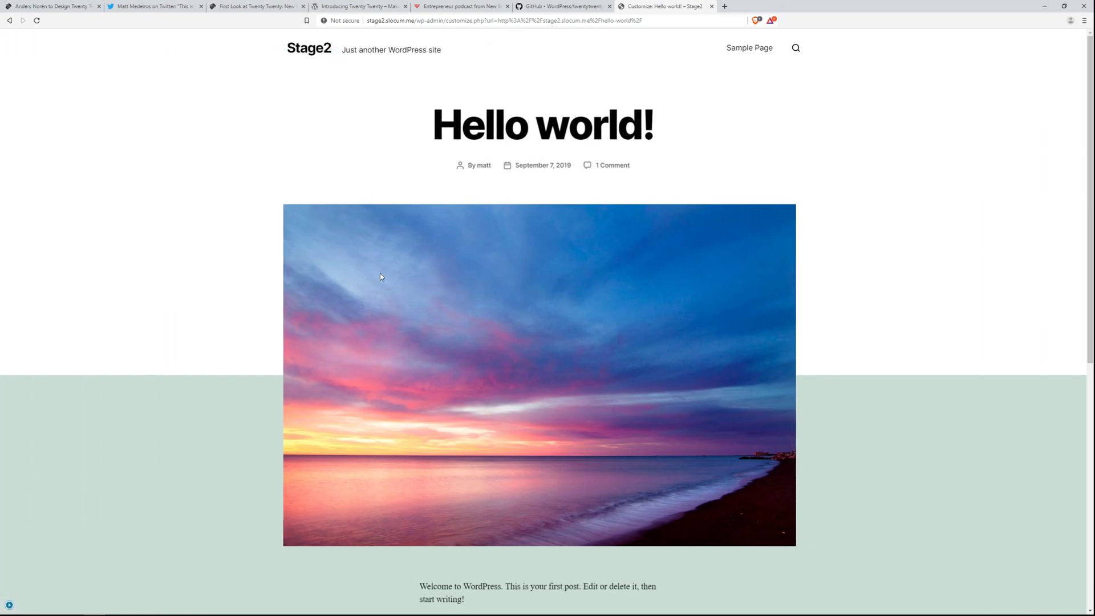
# Return to the Make WordPress Core 'Introducing Twenty Twenty' announcement.
pyautogui.click(354, 7)
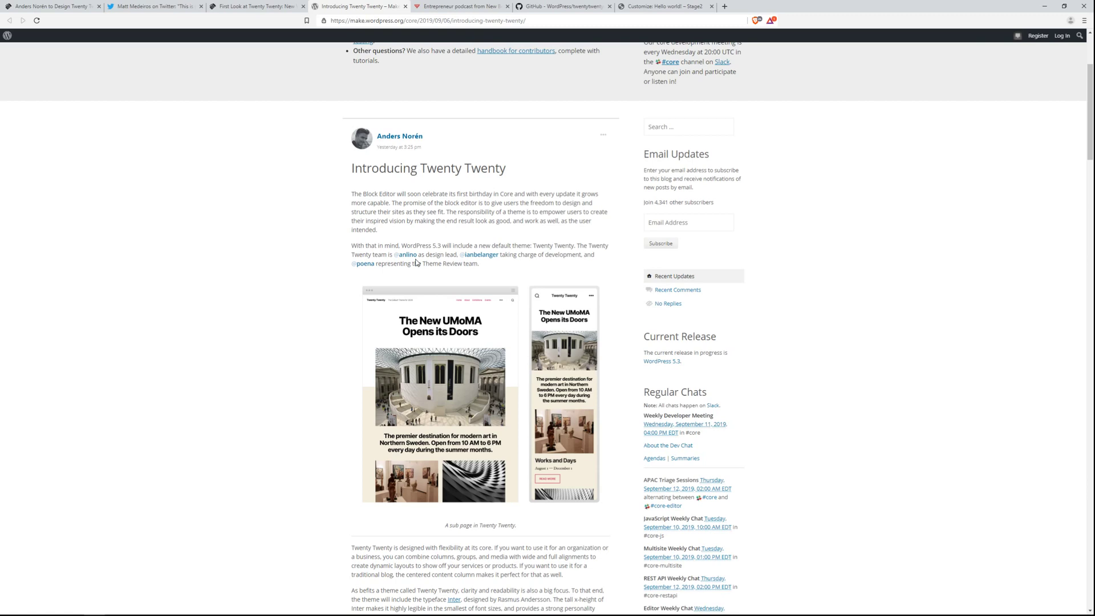
pyautogui.scroll(2, 417, 263)
pyautogui.scroll(1, 391, 280)
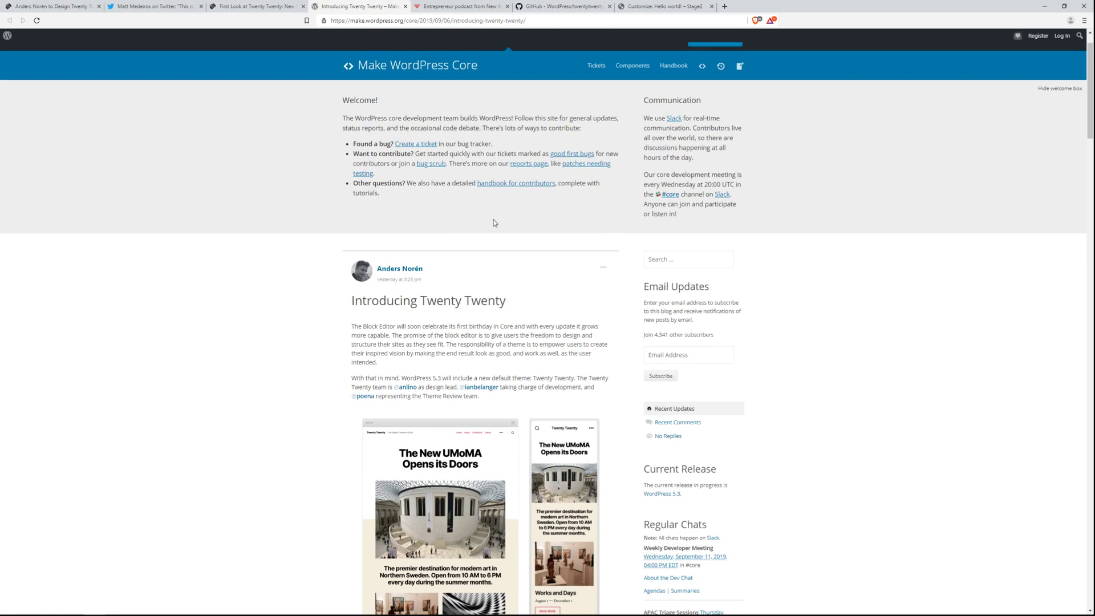
pyautogui.scroll(1, 494, 307)
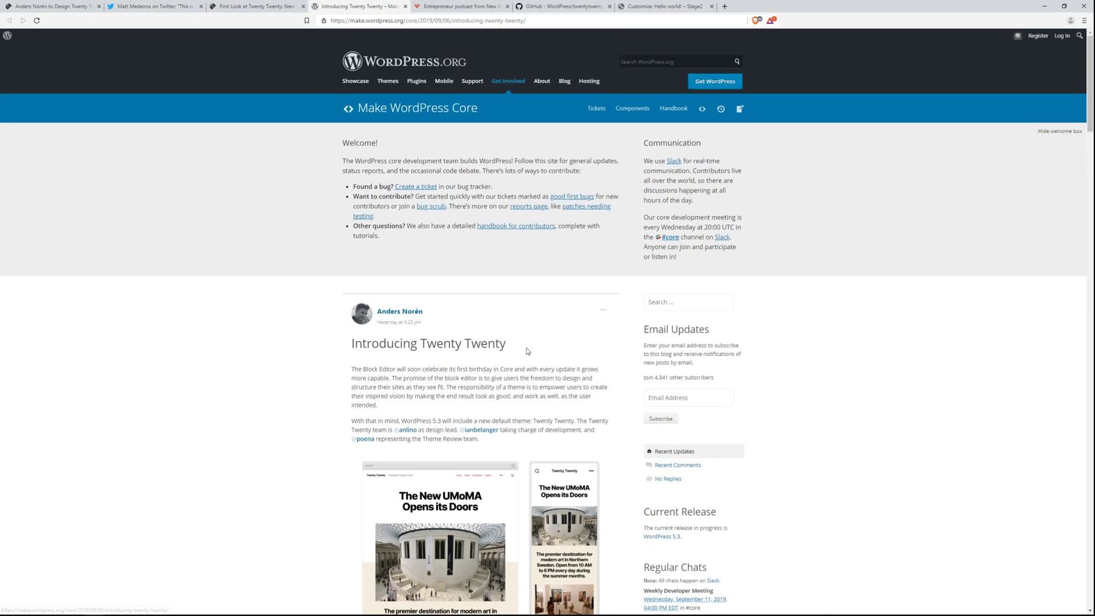